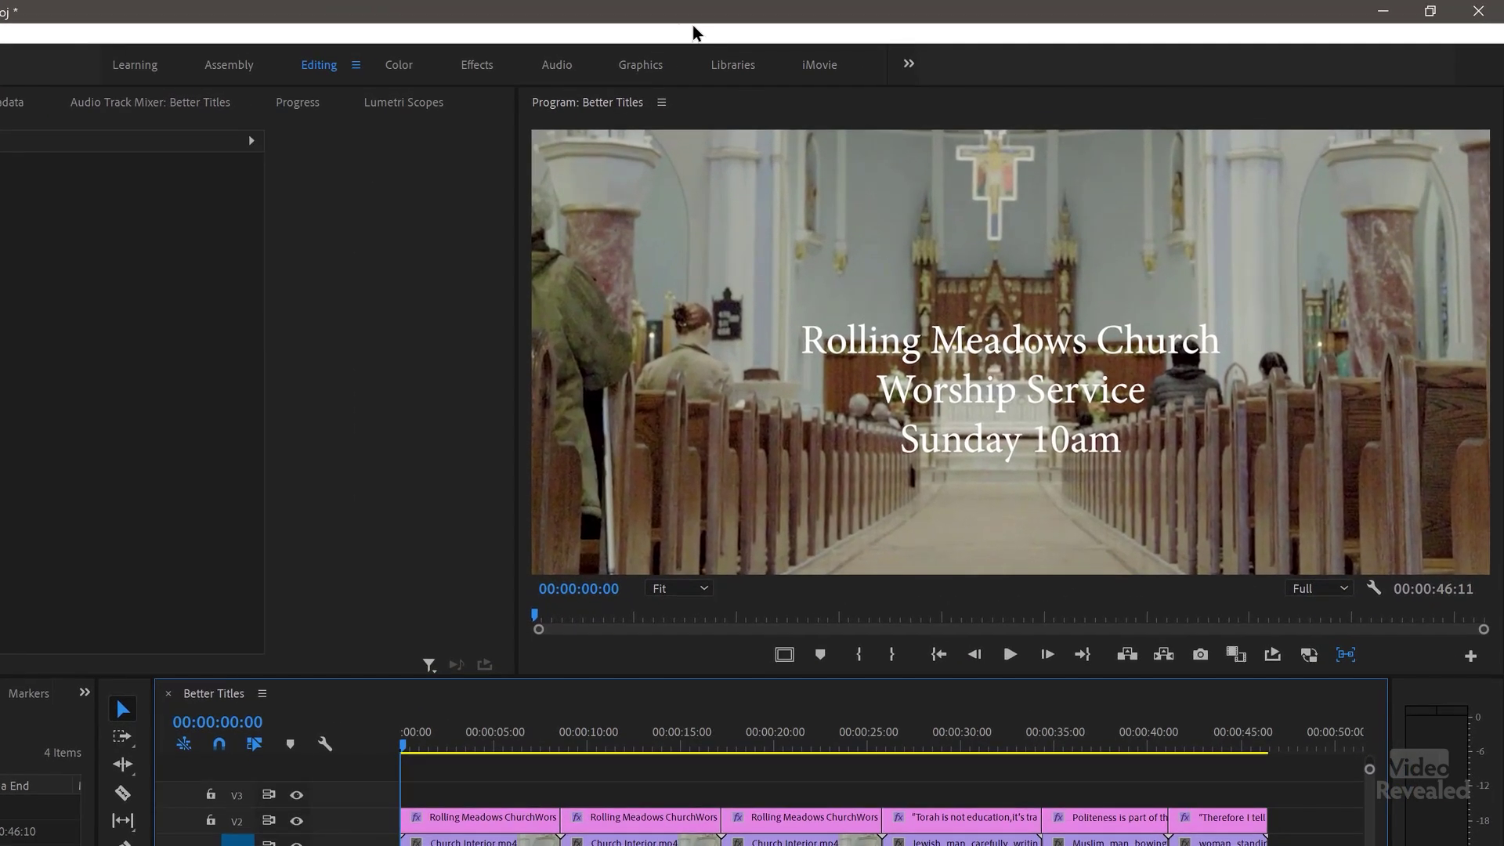
# Switch to the Graphics workspace and duplicate the opening title clip on V2 over the second Church Interior clip
pyautogui.click(641, 66)
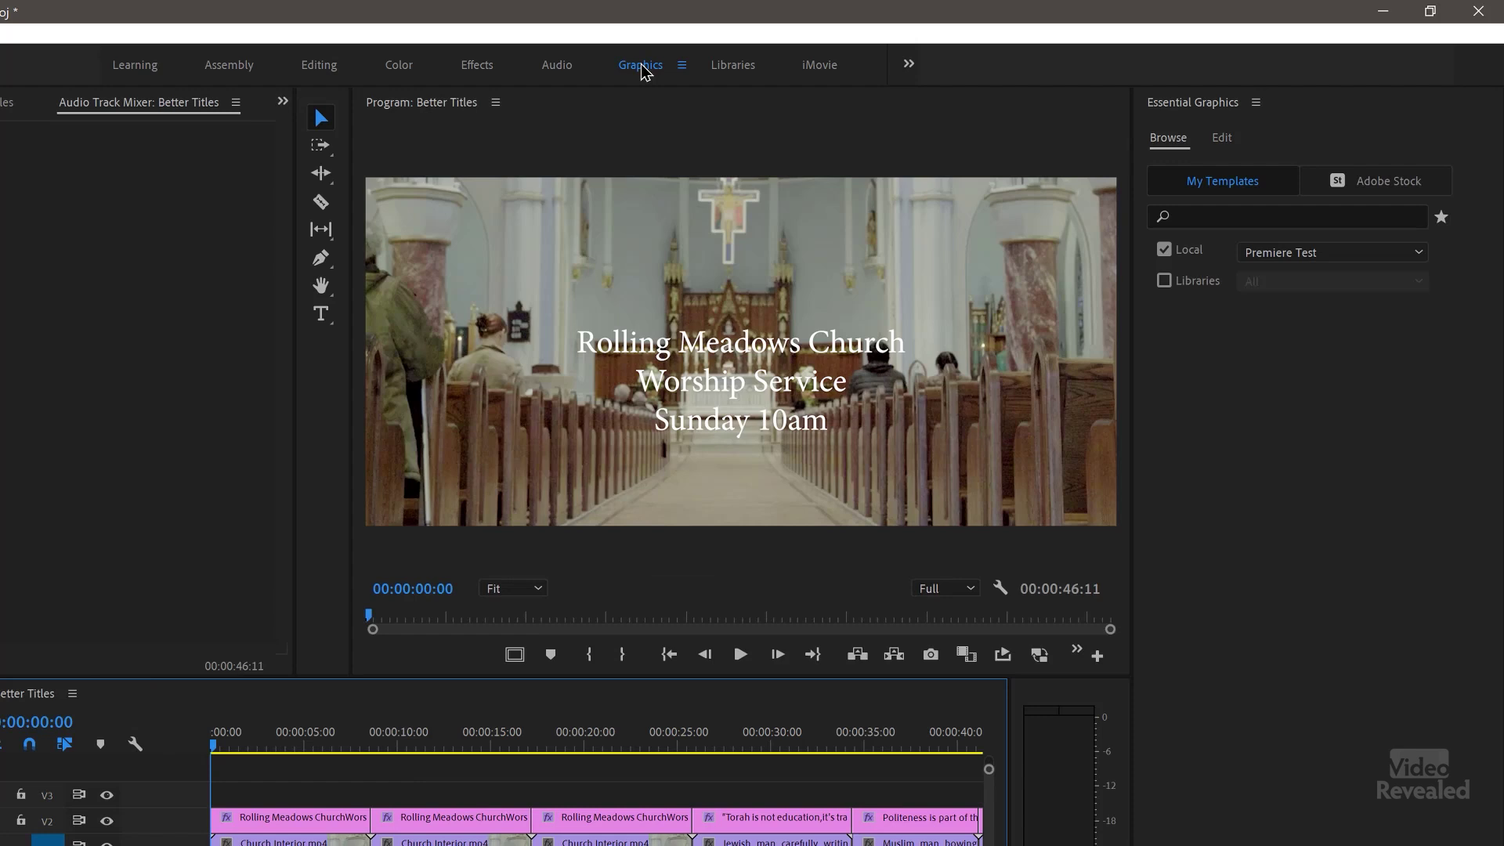
pyautogui.click(345, 822)
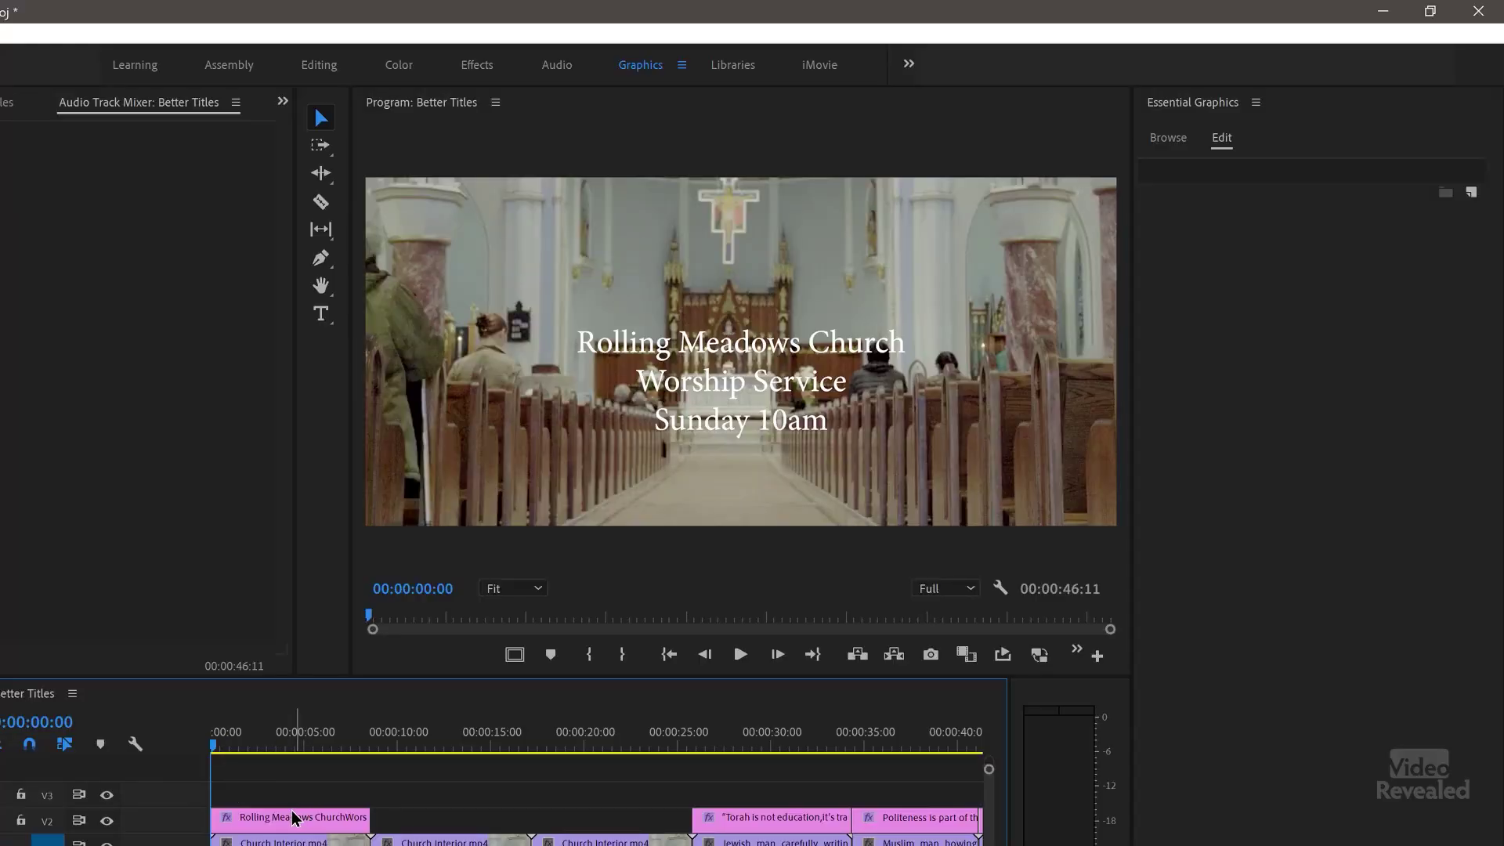
pyautogui.moveTo(286, 818); pyautogui.dragTo(440, 826)
pyautogui.click(424, 744)
pyautogui.click(452, 824)
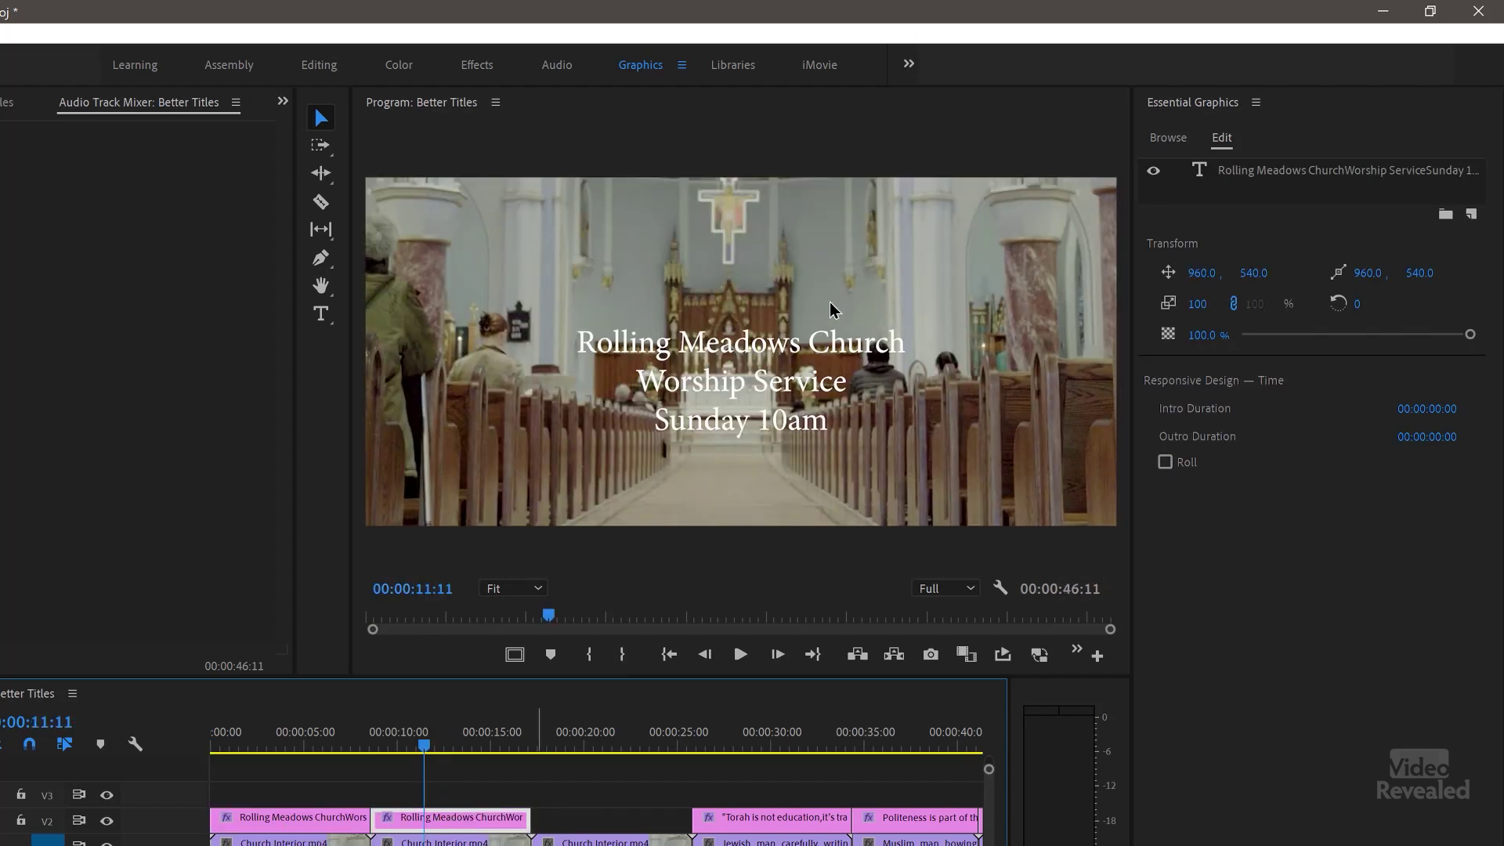
# Enlarge the "Rolling Meadows Church" line of the second title to font size 145
pyautogui.doubleClick(762, 346)
pyautogui.tripleClick(744, 345)
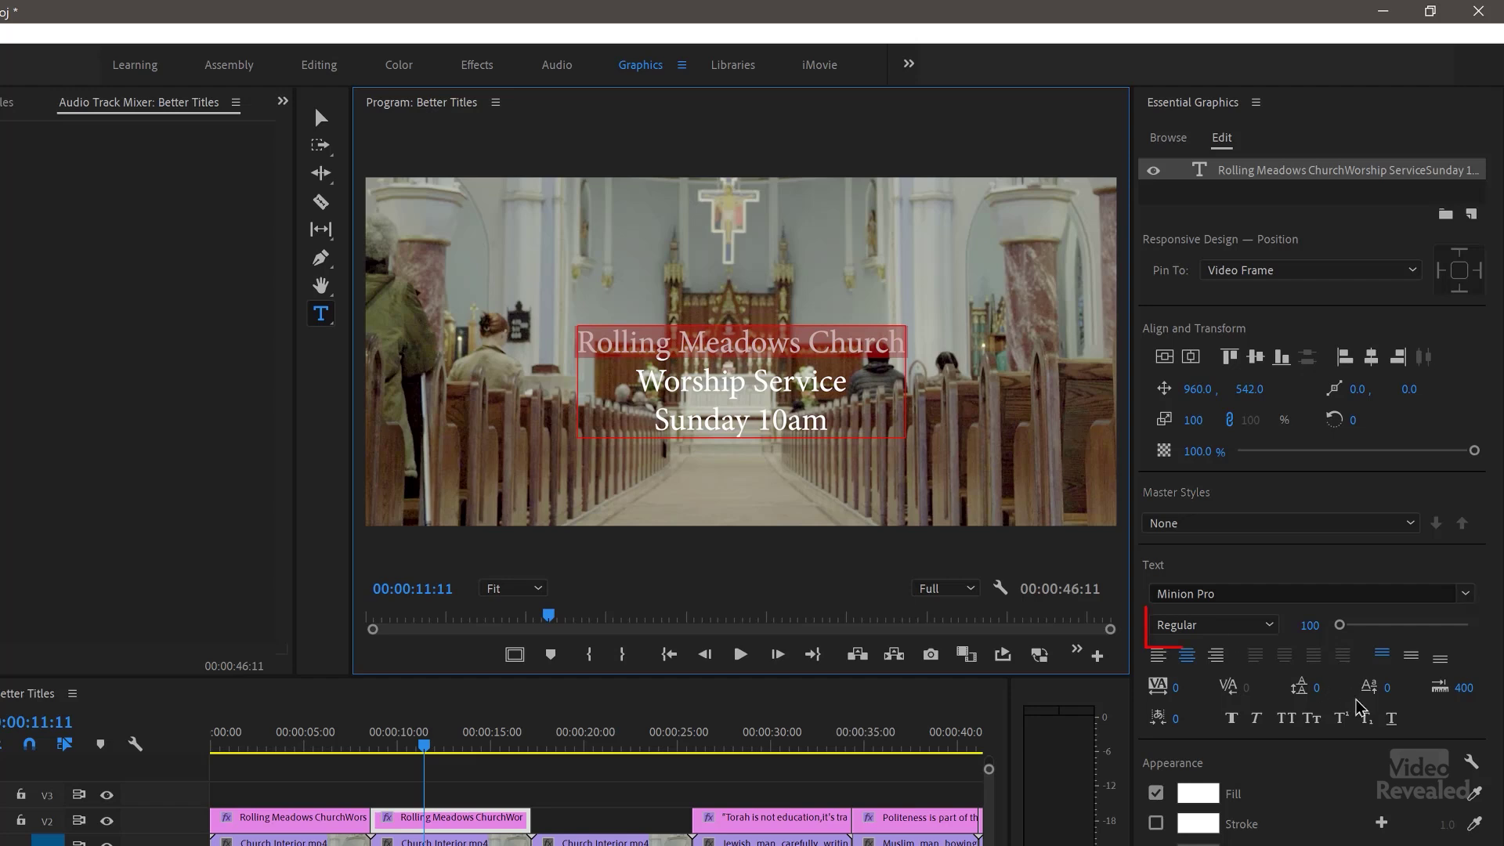
pyautogui.click(1341, 627)
pyautogui.moveTo(1344, 631); pyautogui.dragTo(1343, 631)
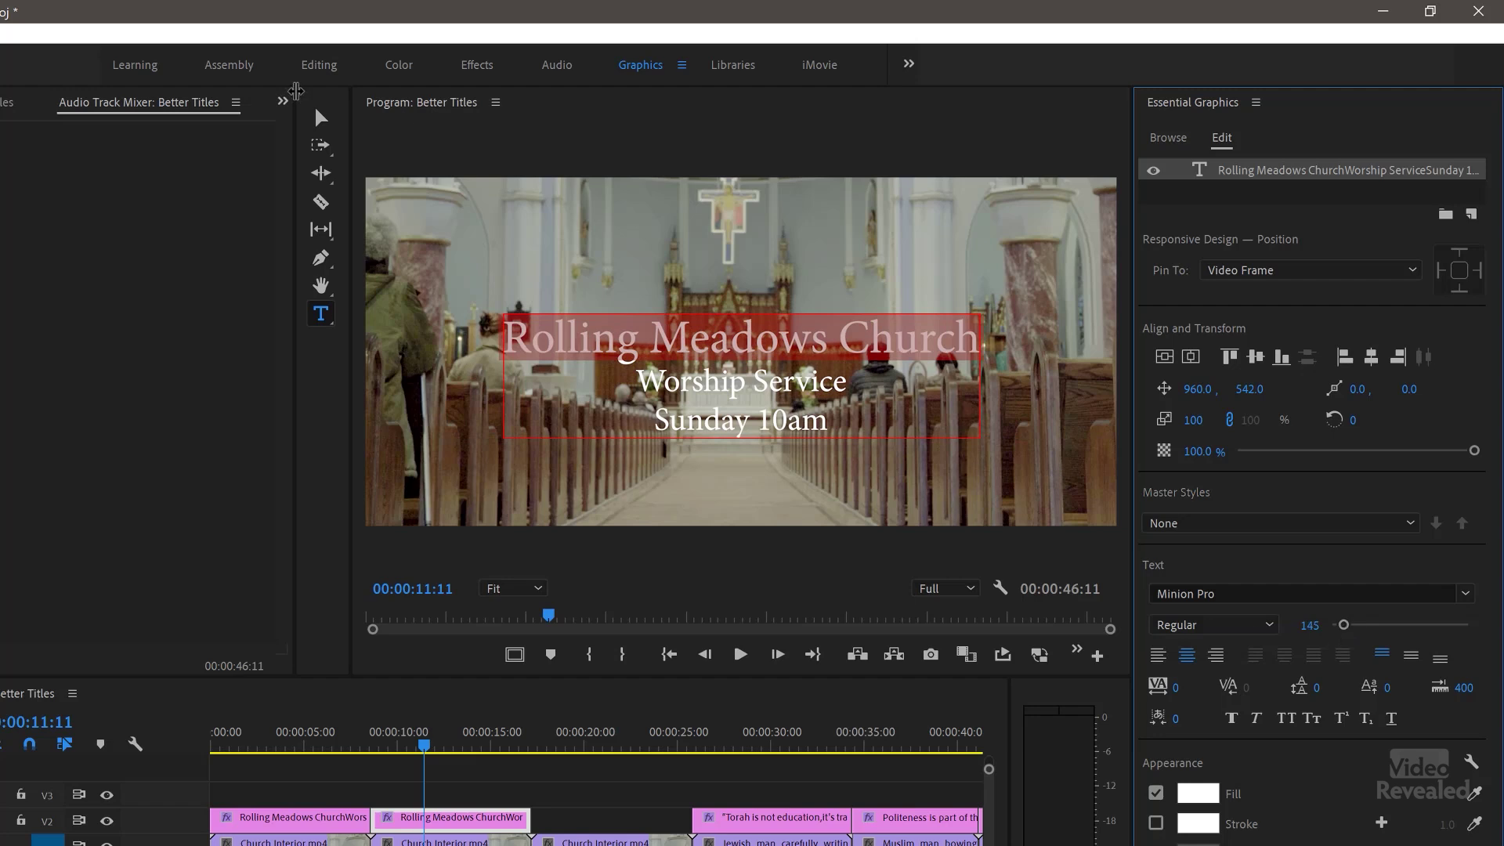
pyautogui.click(321, 119)
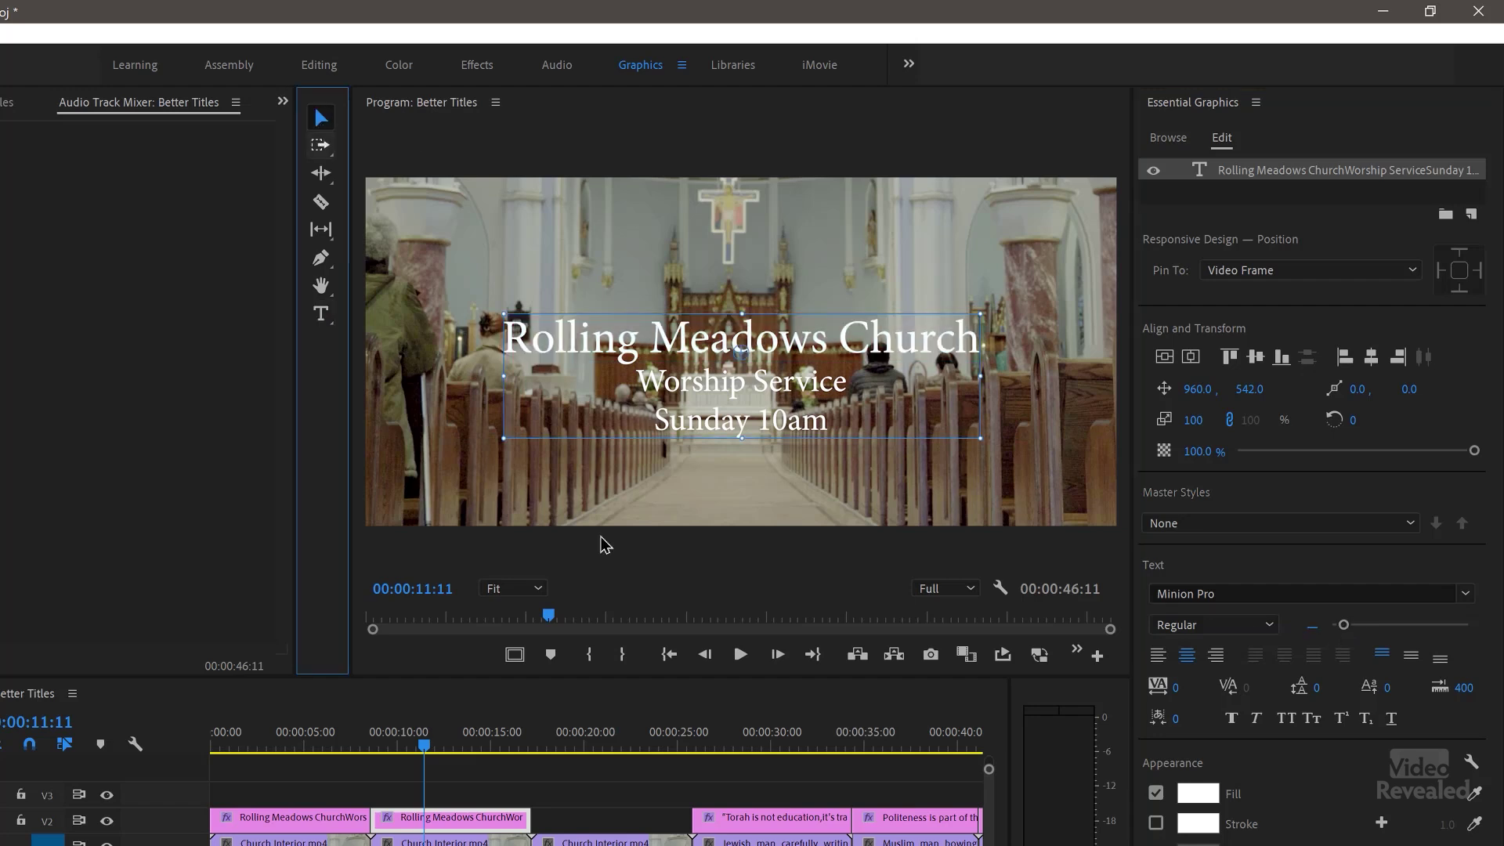
pyautogui.click(560, 778)
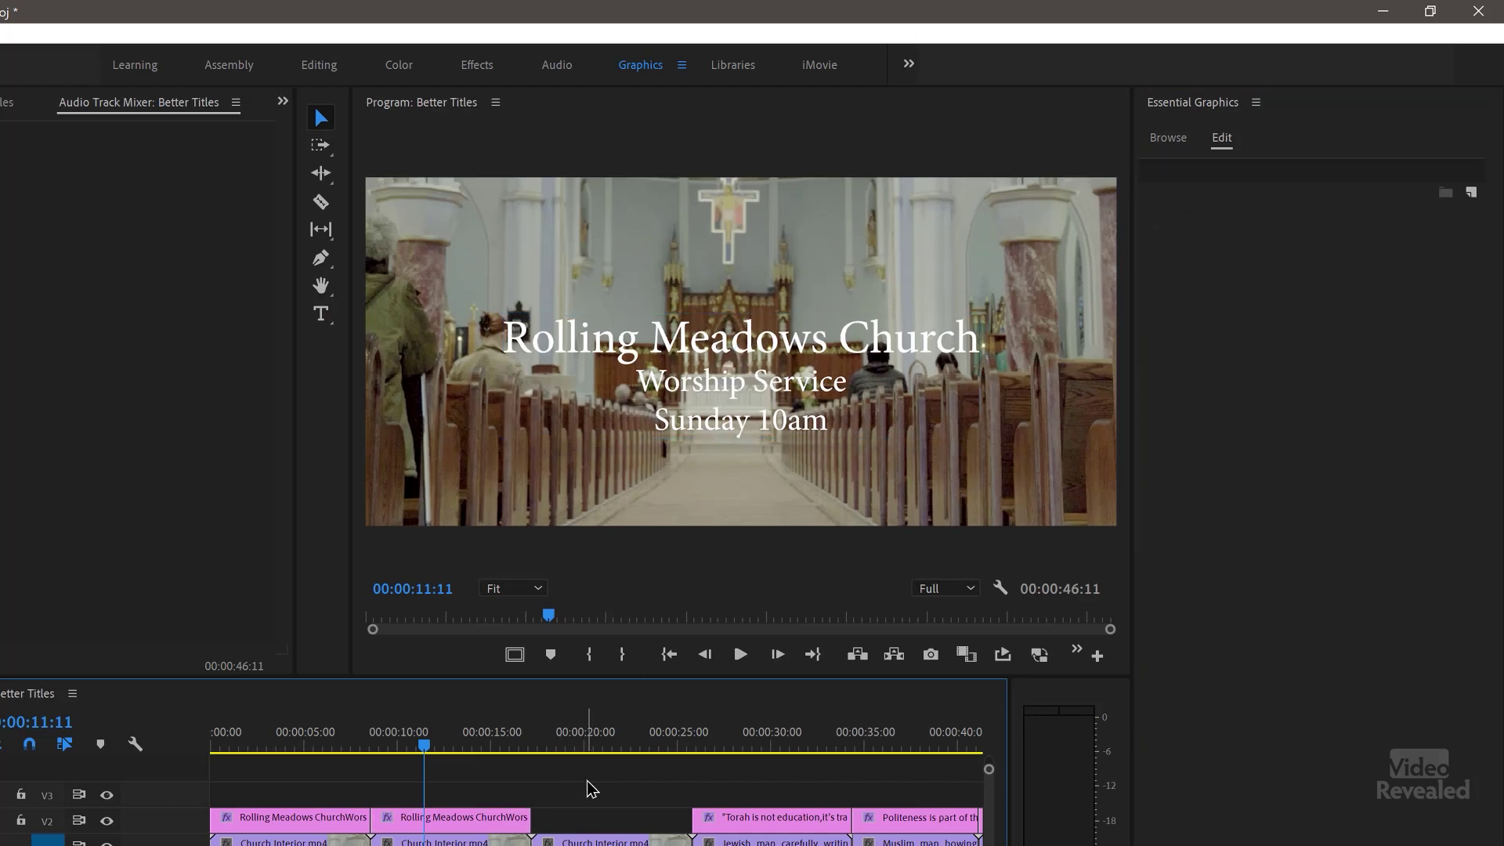
# Compare the first and second titles by stepping back and forth across their cut
pyautogui.press('Up')
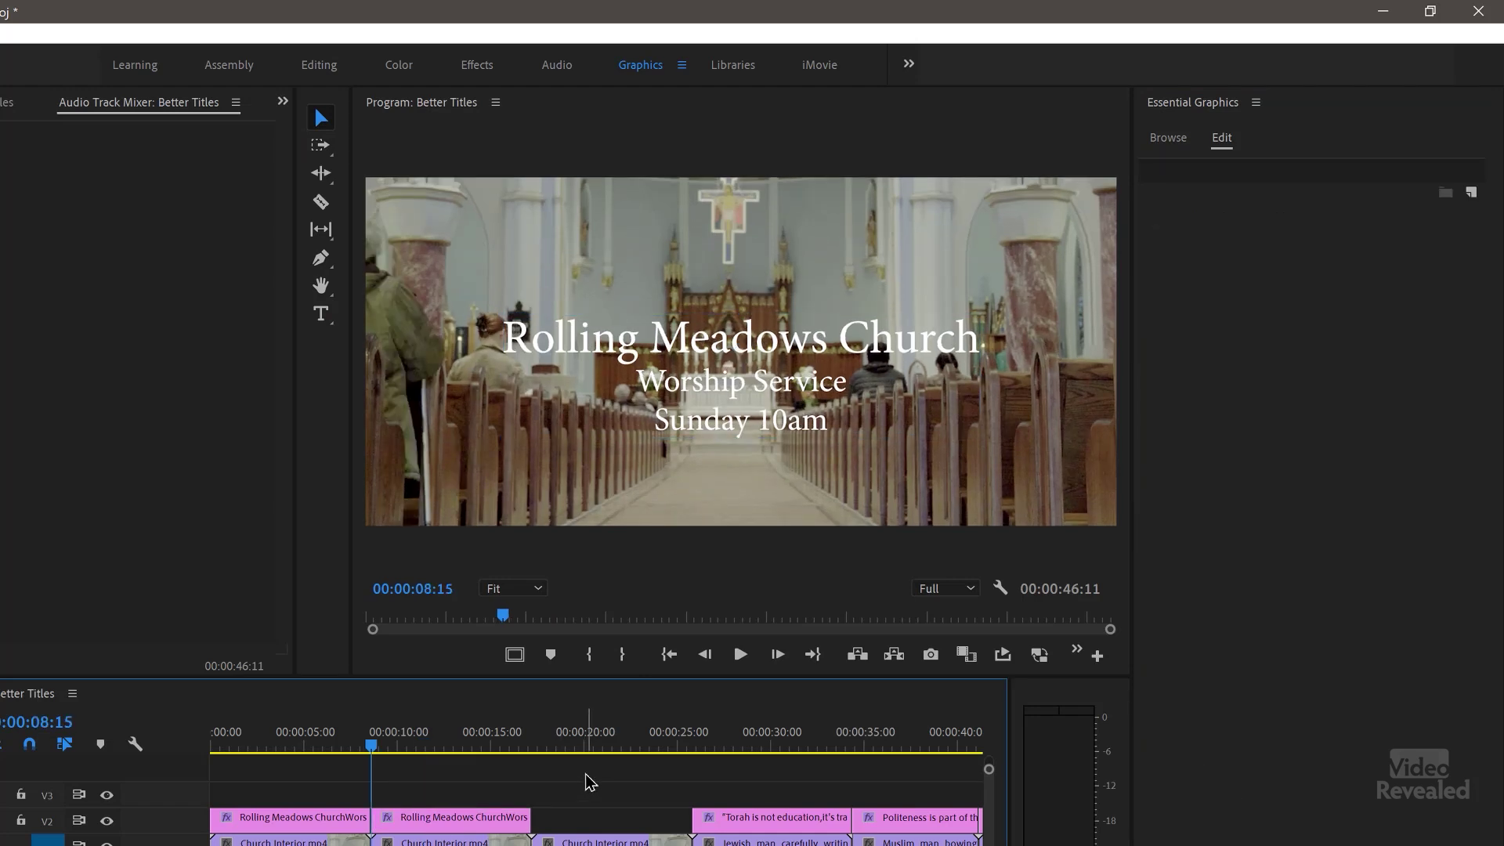
pyautogui.press('Left')
pyautogui.press('Right')
pyautogui.press('Left')
pyautogui.press('Right')
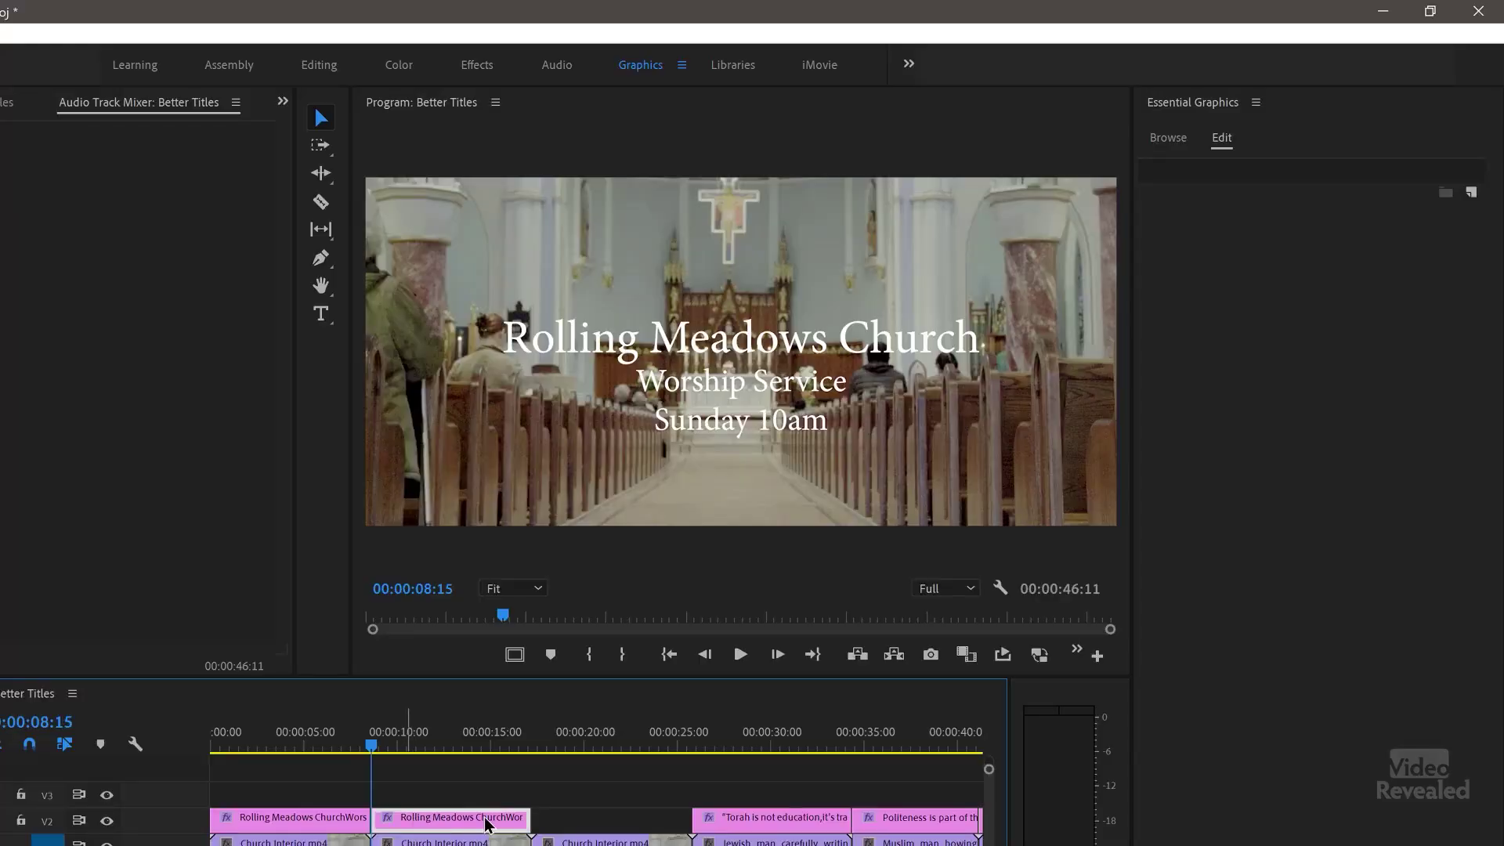
# Duplicate the second title over the third Church Interior clip and change the copy's font to Acumin Pro Medium
pyautogui.moveTo(488, 825); pyautogui.dragTo(648, 824)
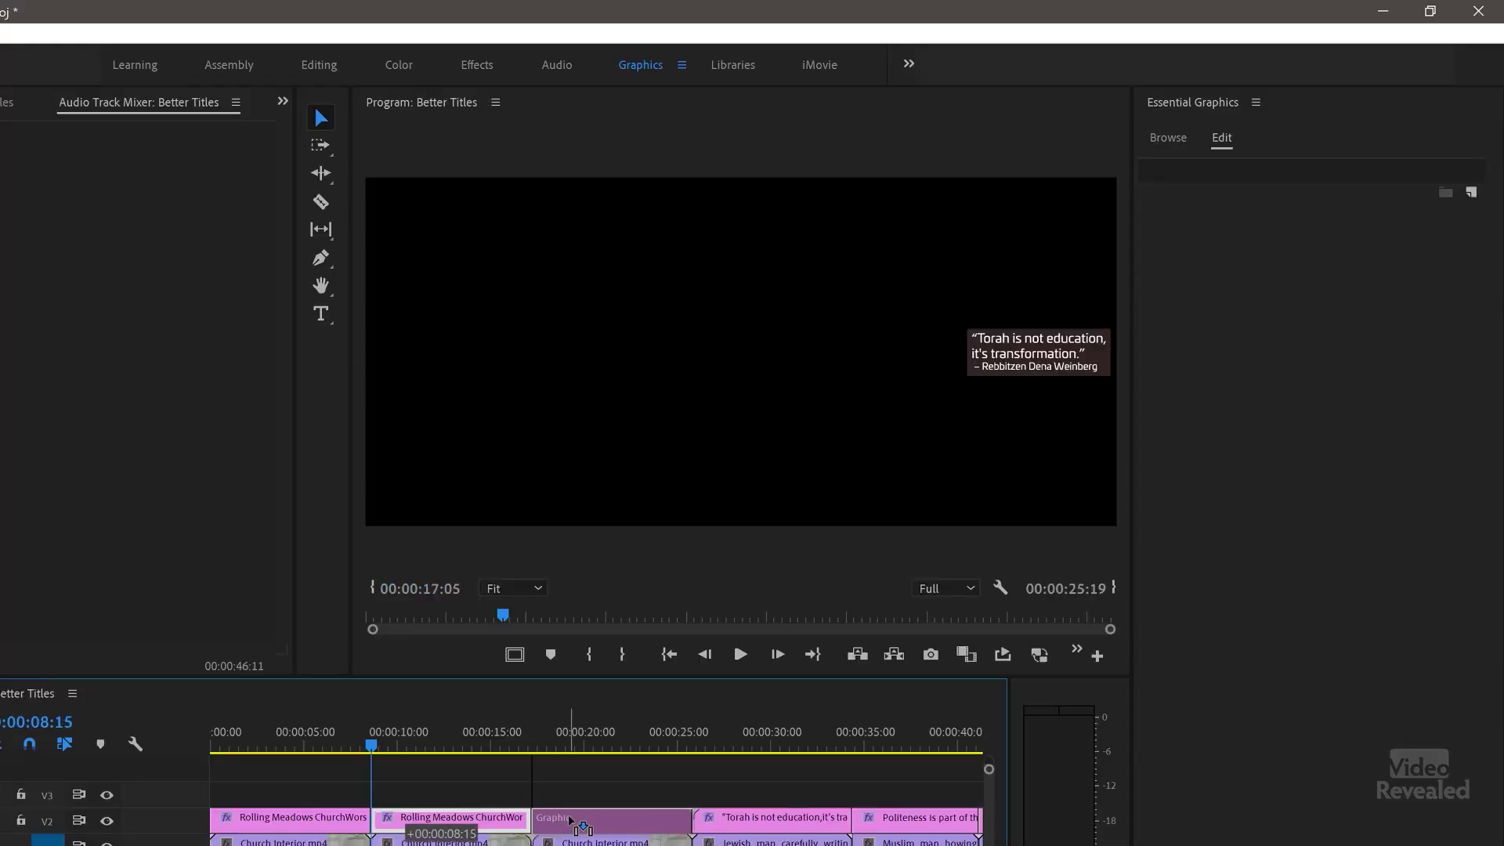
pyautogui.click(598, 740)
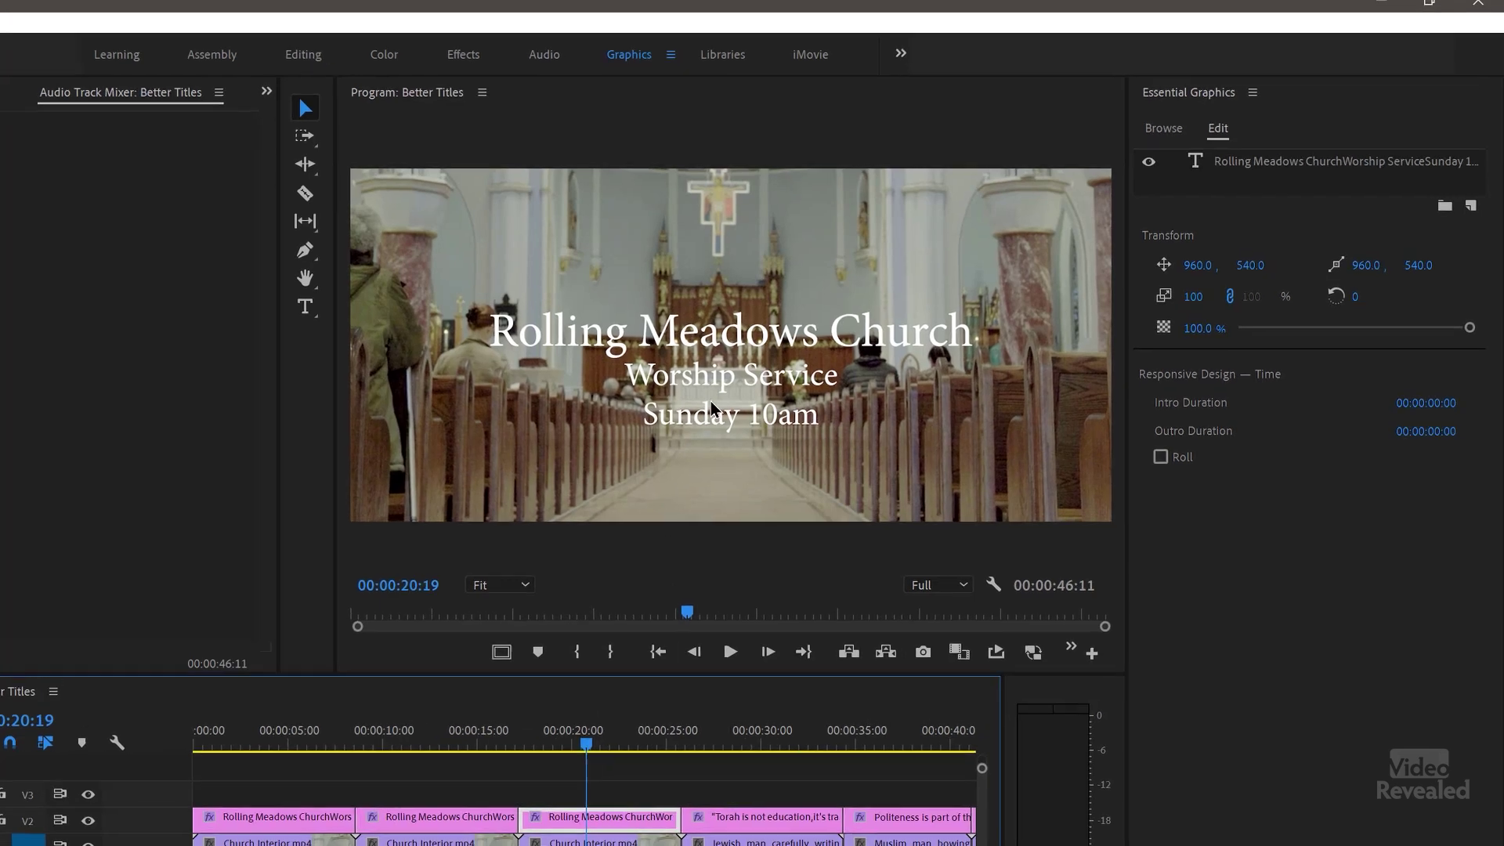
pyautogui.click(741, 419)
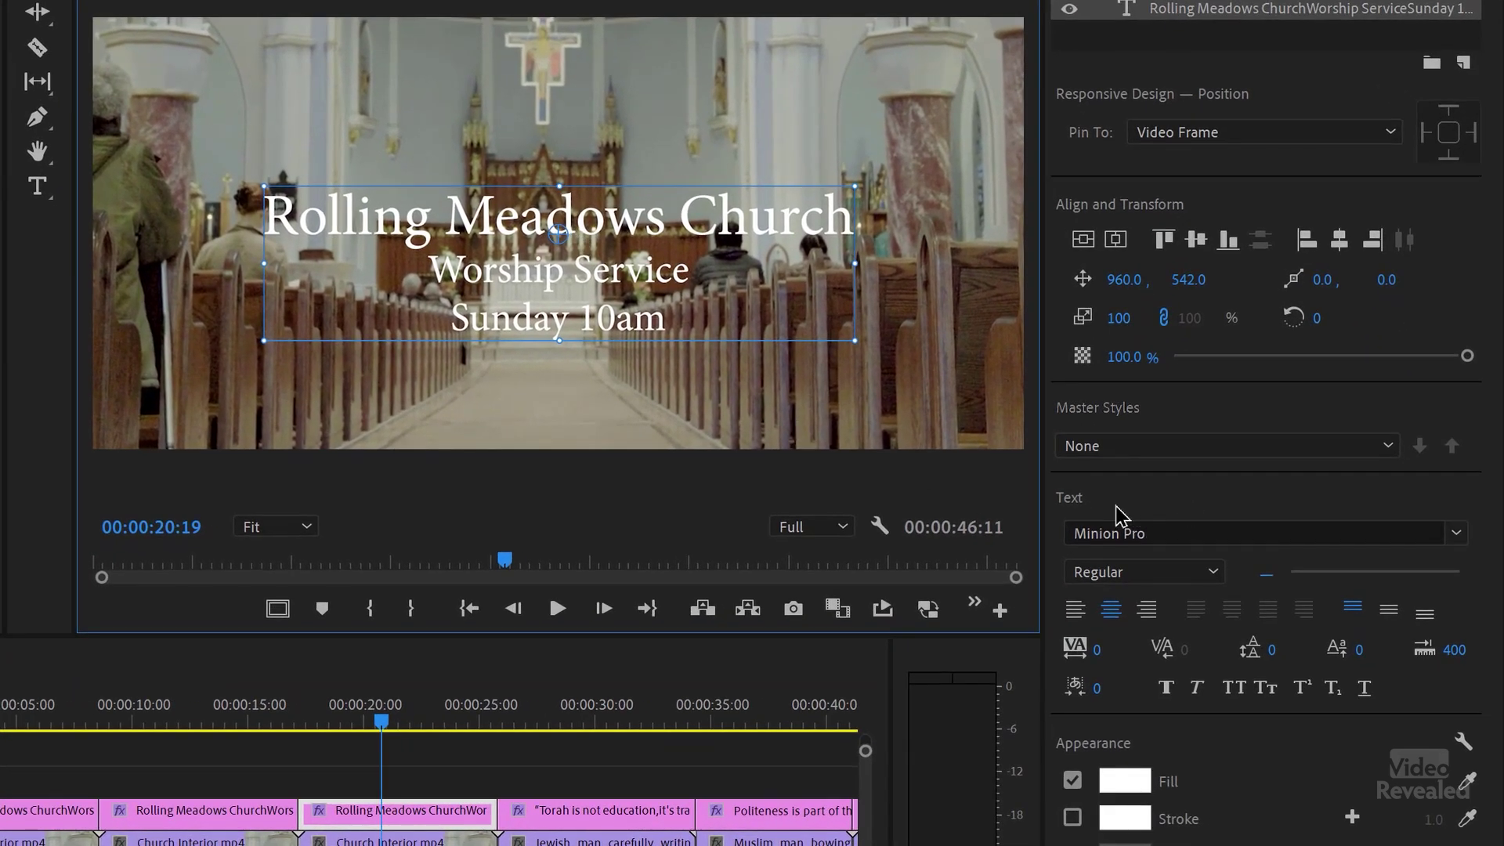
pyautogui.click(1457, 533)
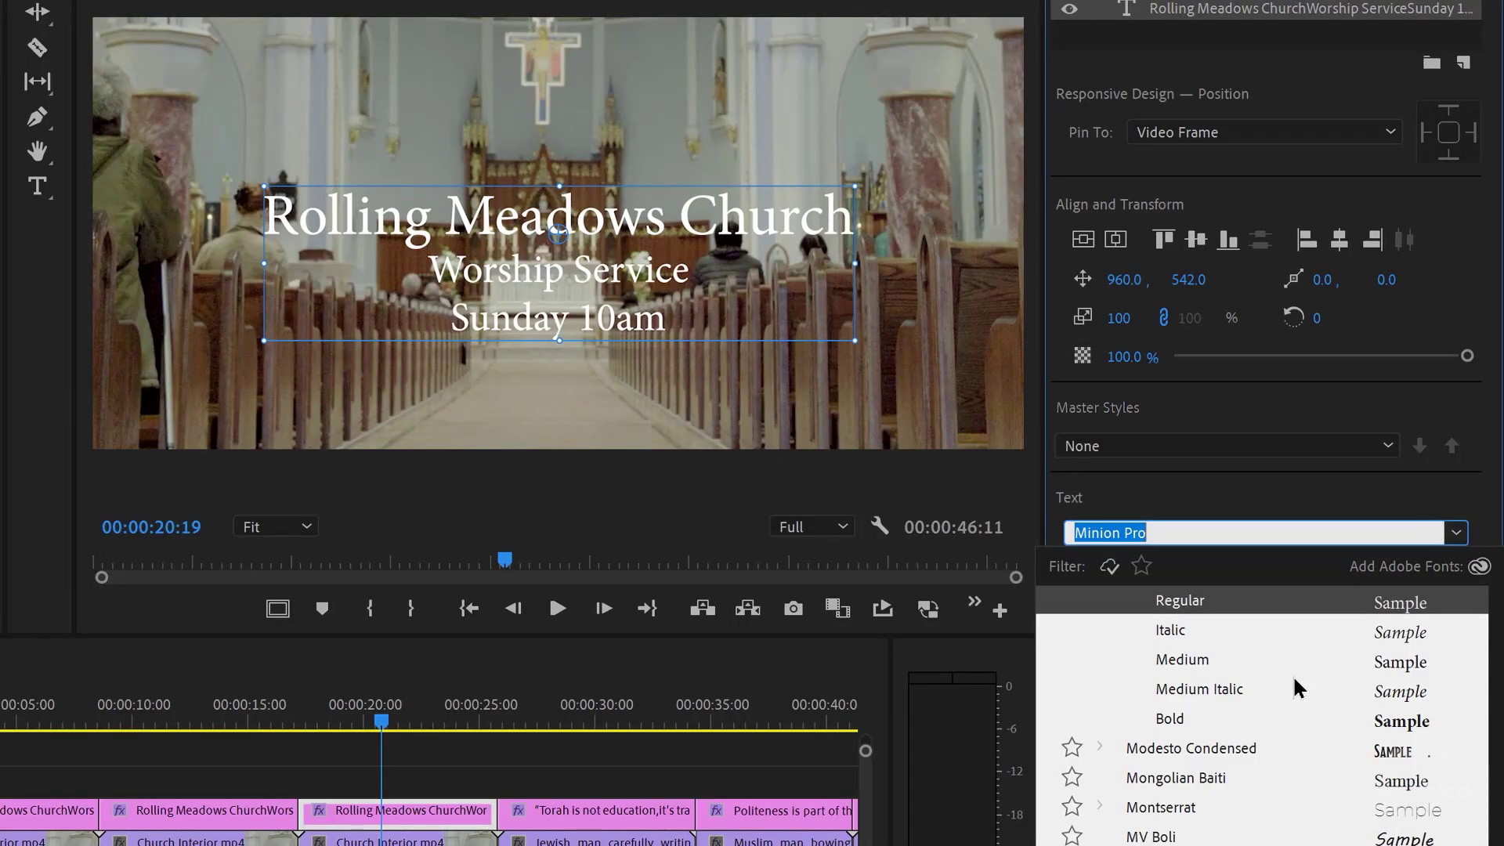
pyautogui.scroll(-5, 1293, 675)
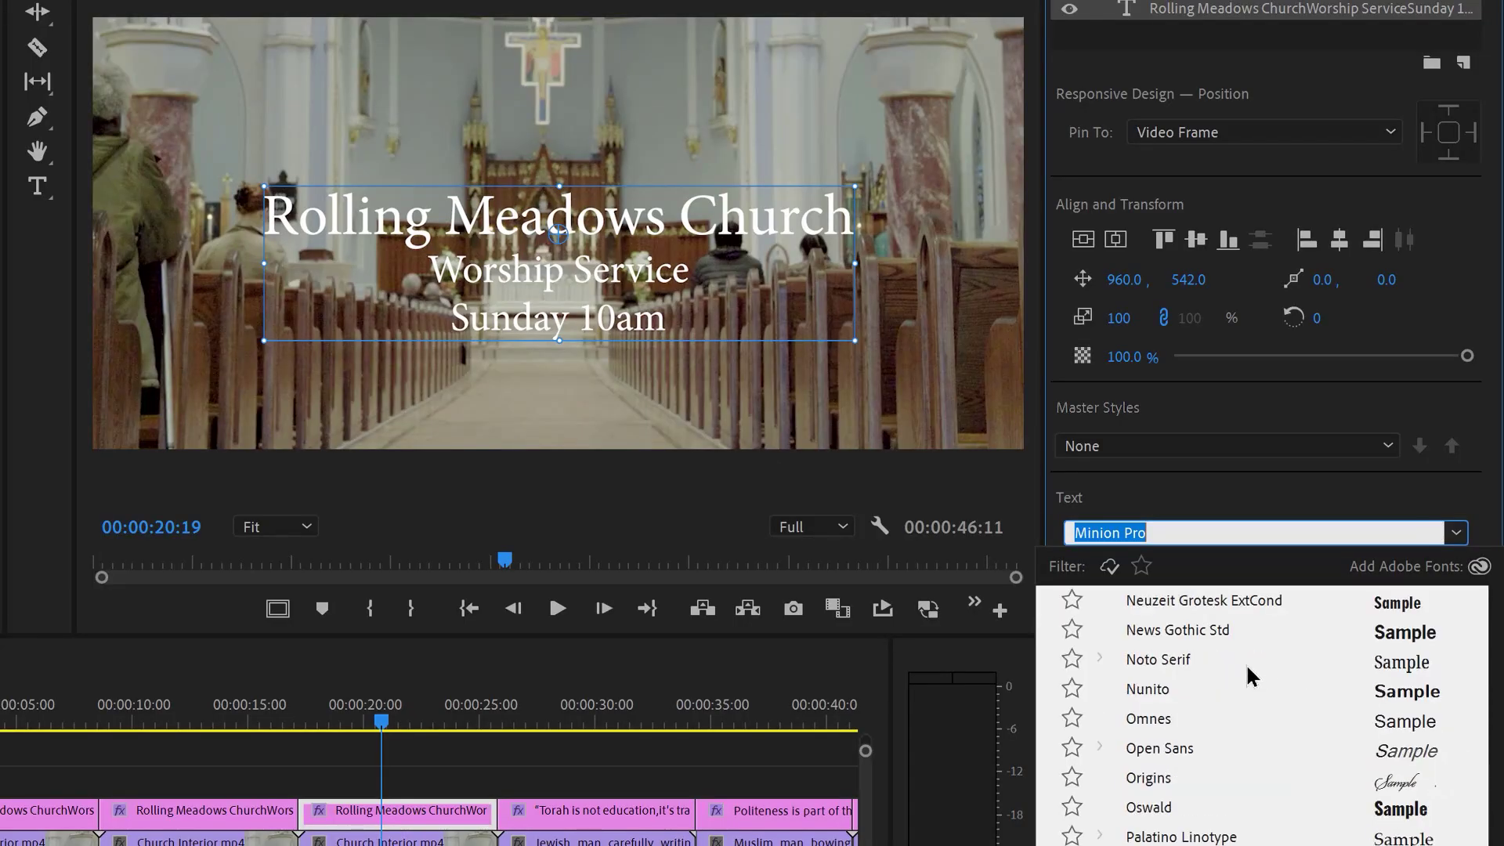
pyautogui.scroll(5, 1247, 667)
pyautogui.scroll(15, 1250, 676)
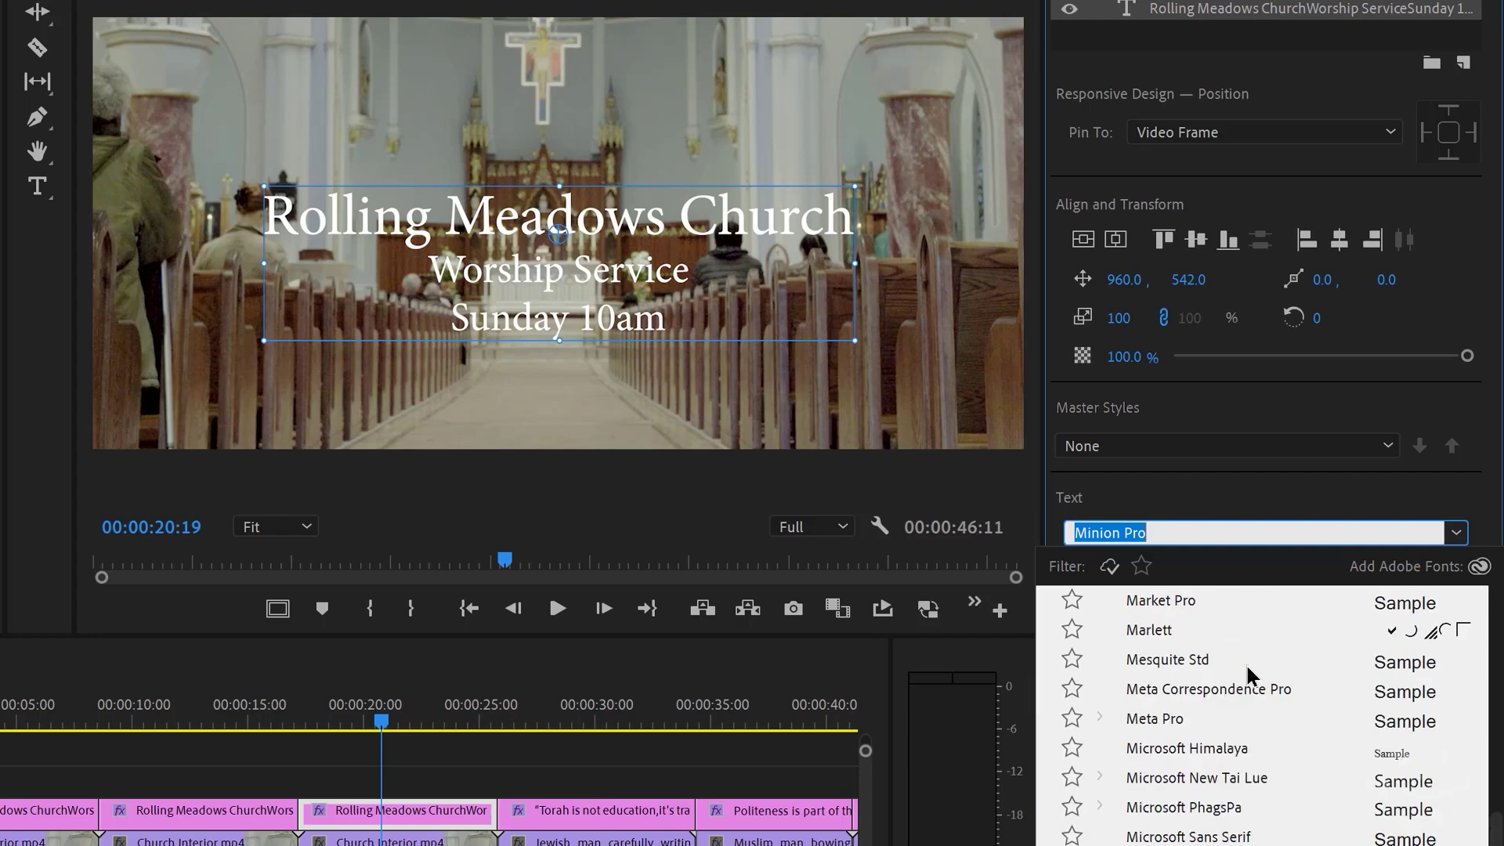
pyautogui.scroll(20, 1245, 663)
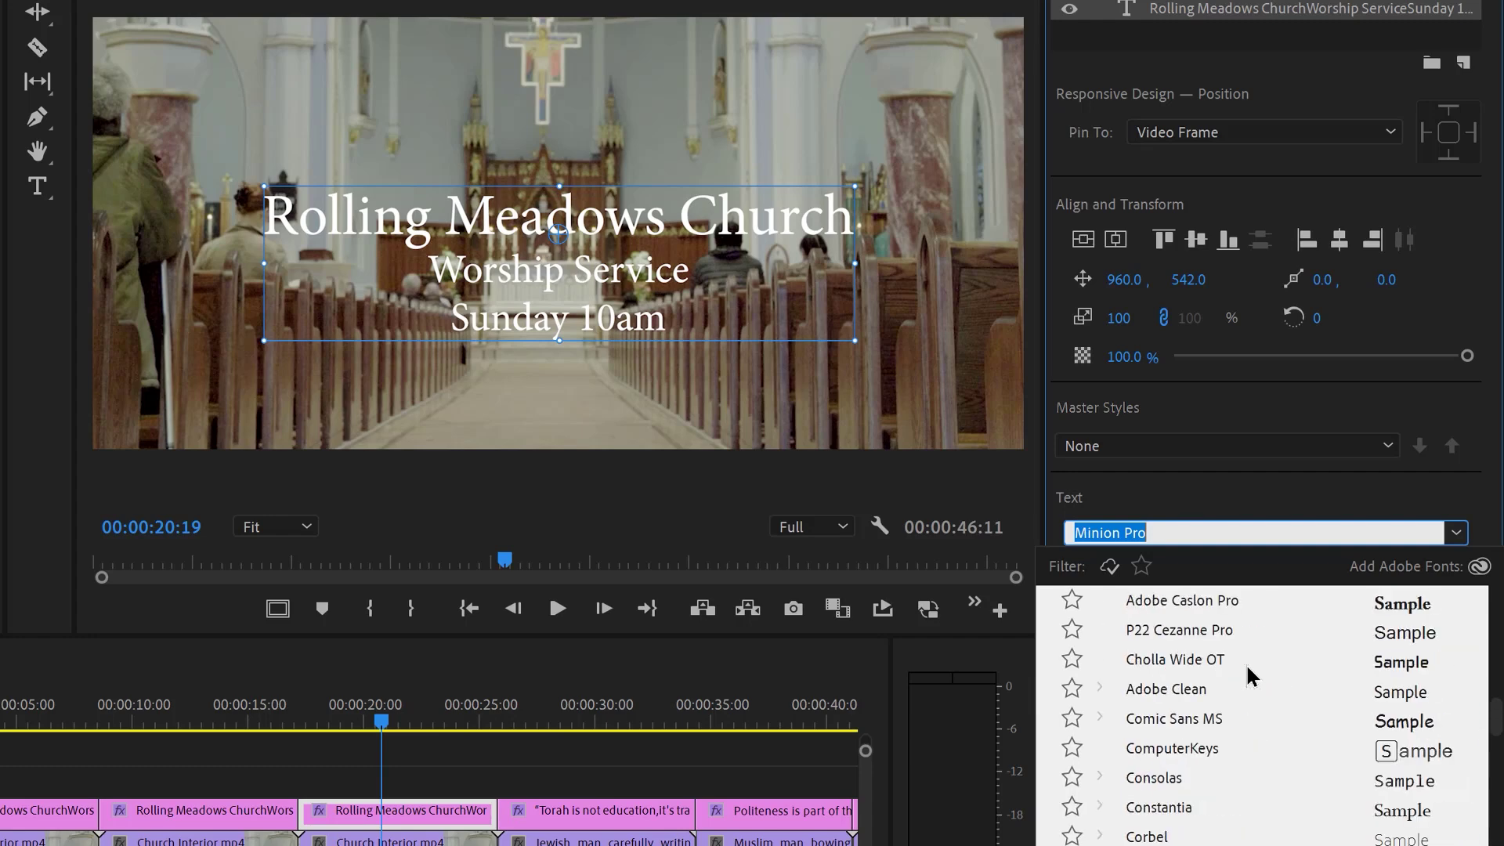
pyautogui.scroll(-2, 1246, 664)
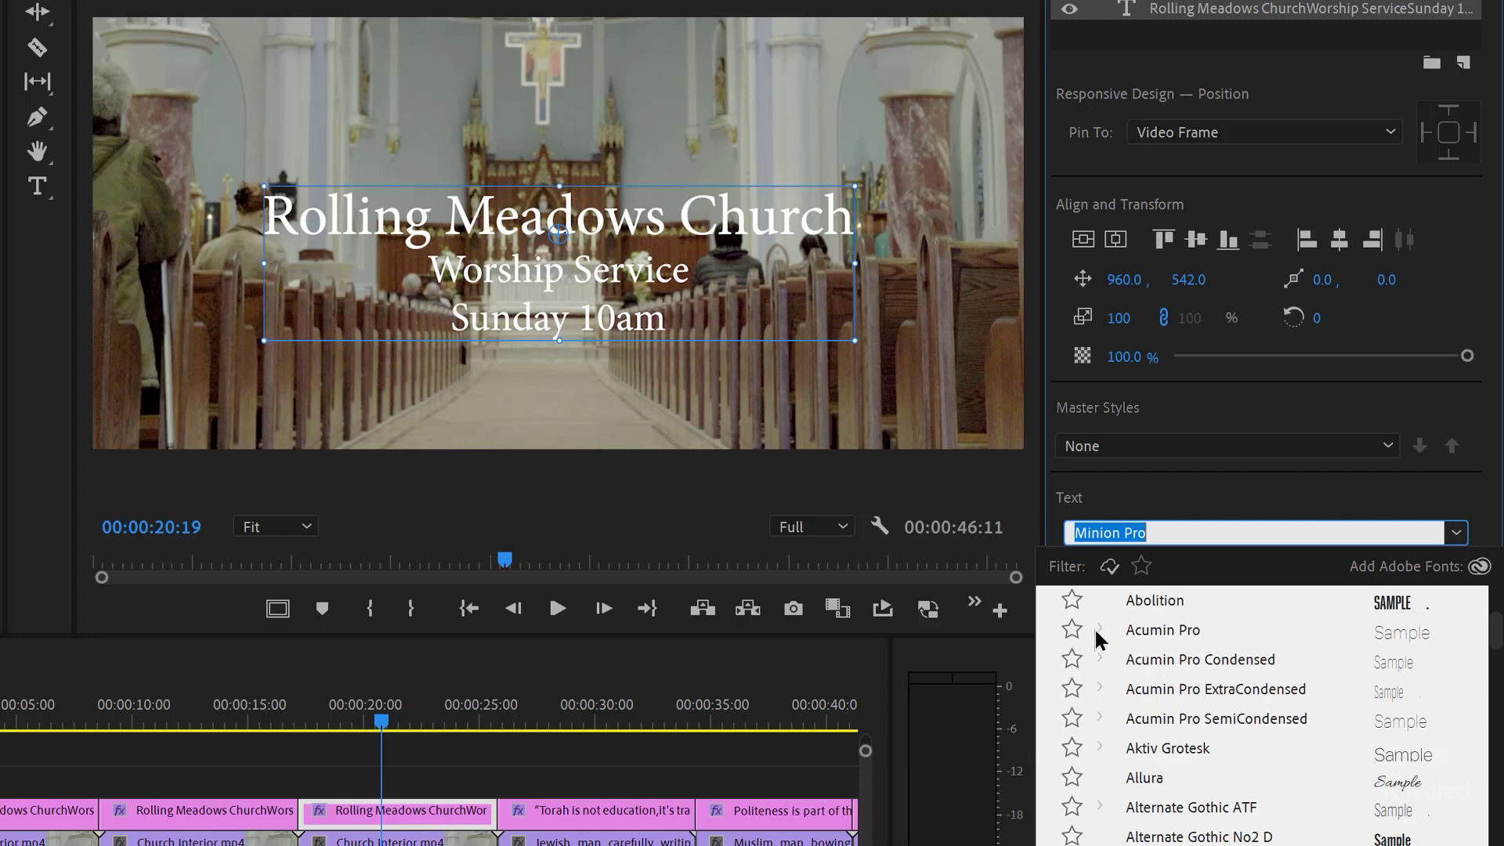
pyautogui.click(1099, 631)
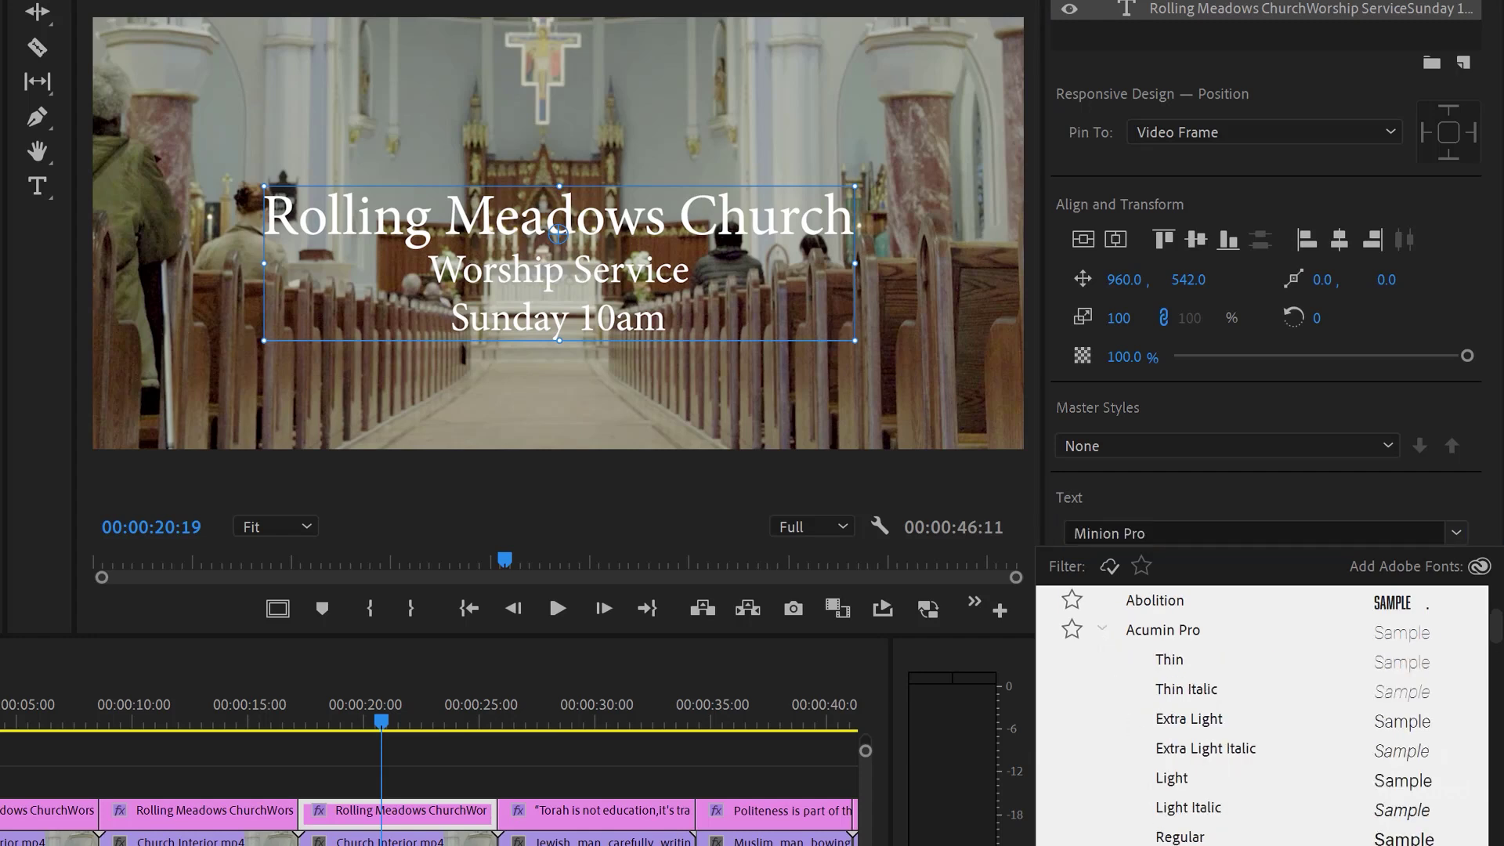
pyautogui.click(1162, 629)
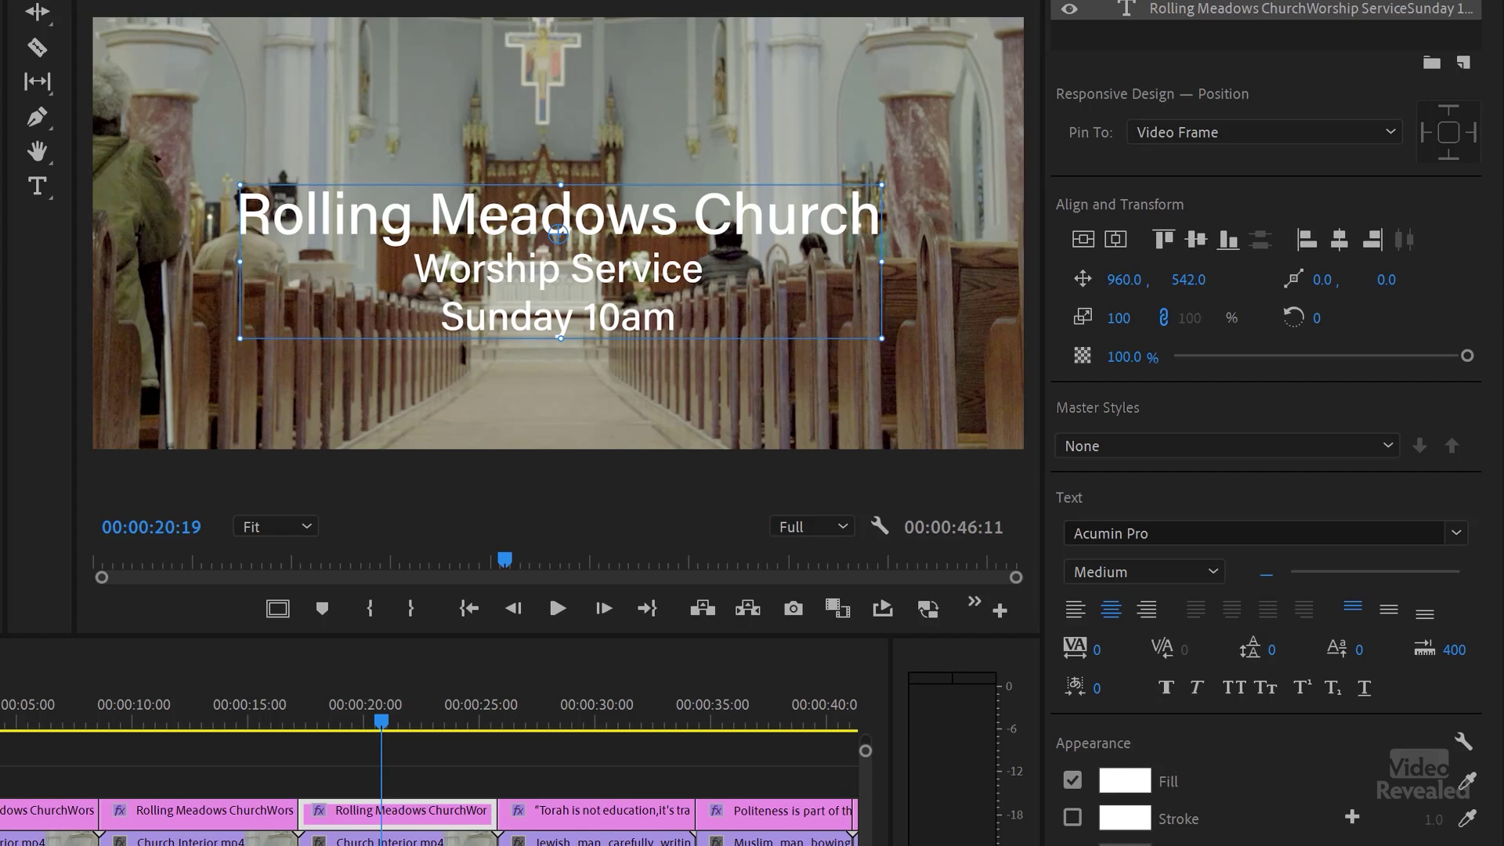
pyautogui.click(608, 763)
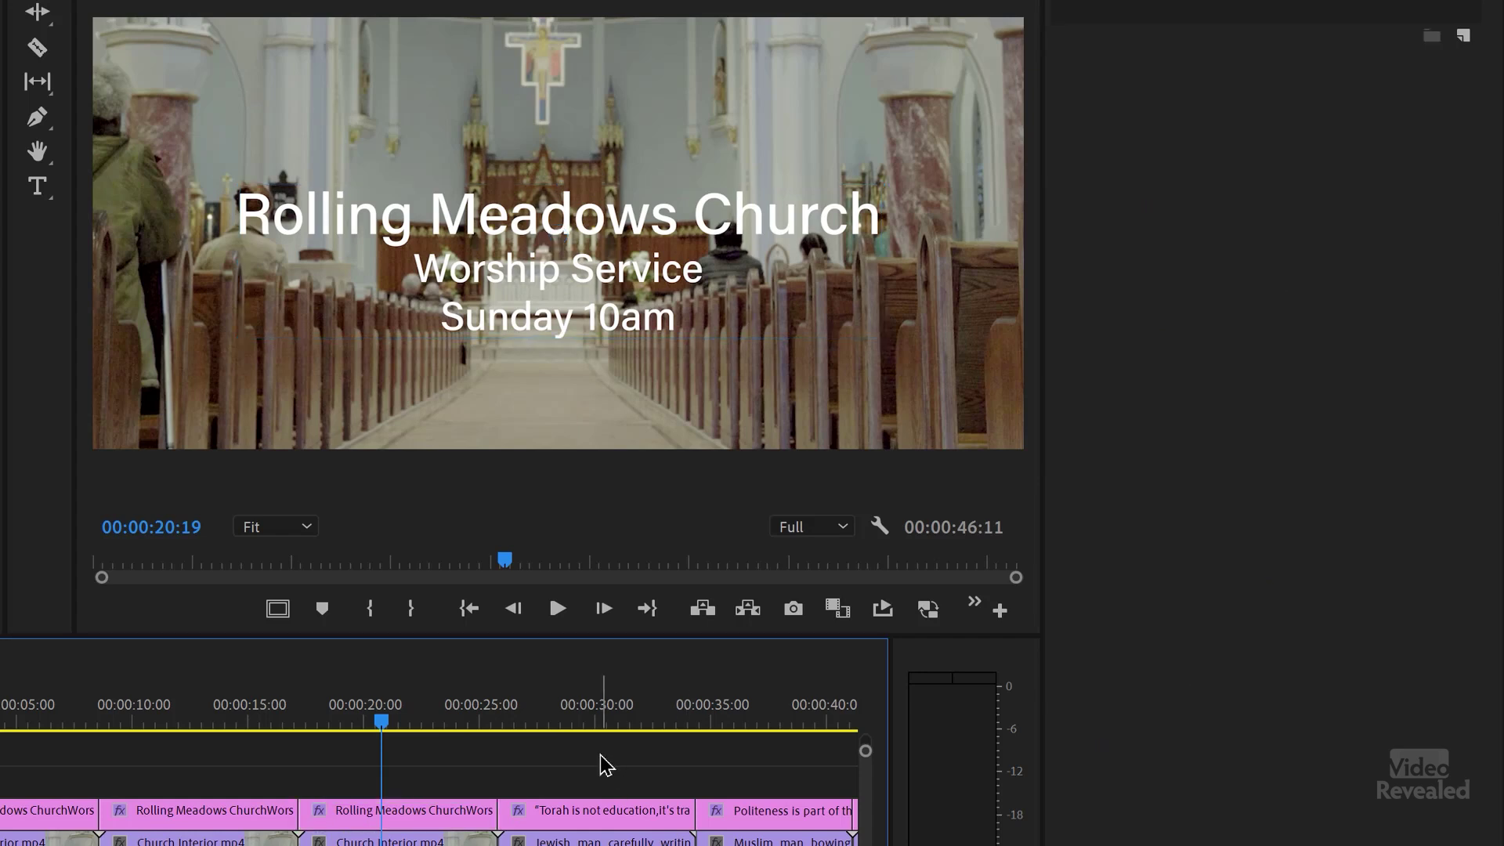
# Compare the second and third titles by stepping frame by frame across their cut
pyautogui.press('Up')
pyautogui.press('Left')
pyautogui.press('Right')
pyautogui.press('Left')
pyautogui.press('Right')
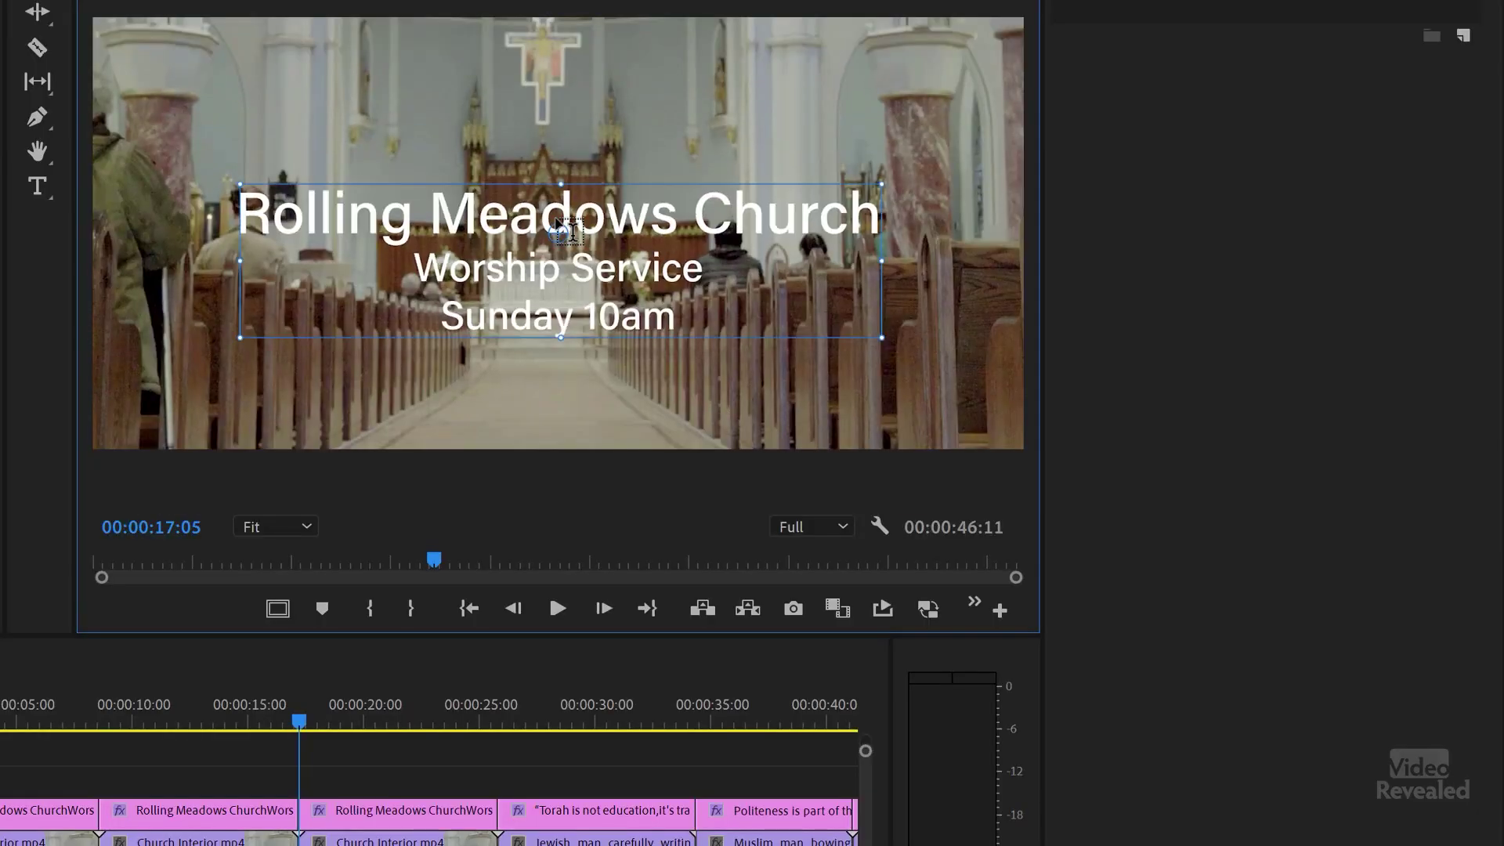
# Make the "Rolling Meadows Church" line of the third title Bold
pyautogui.click(558, 225)
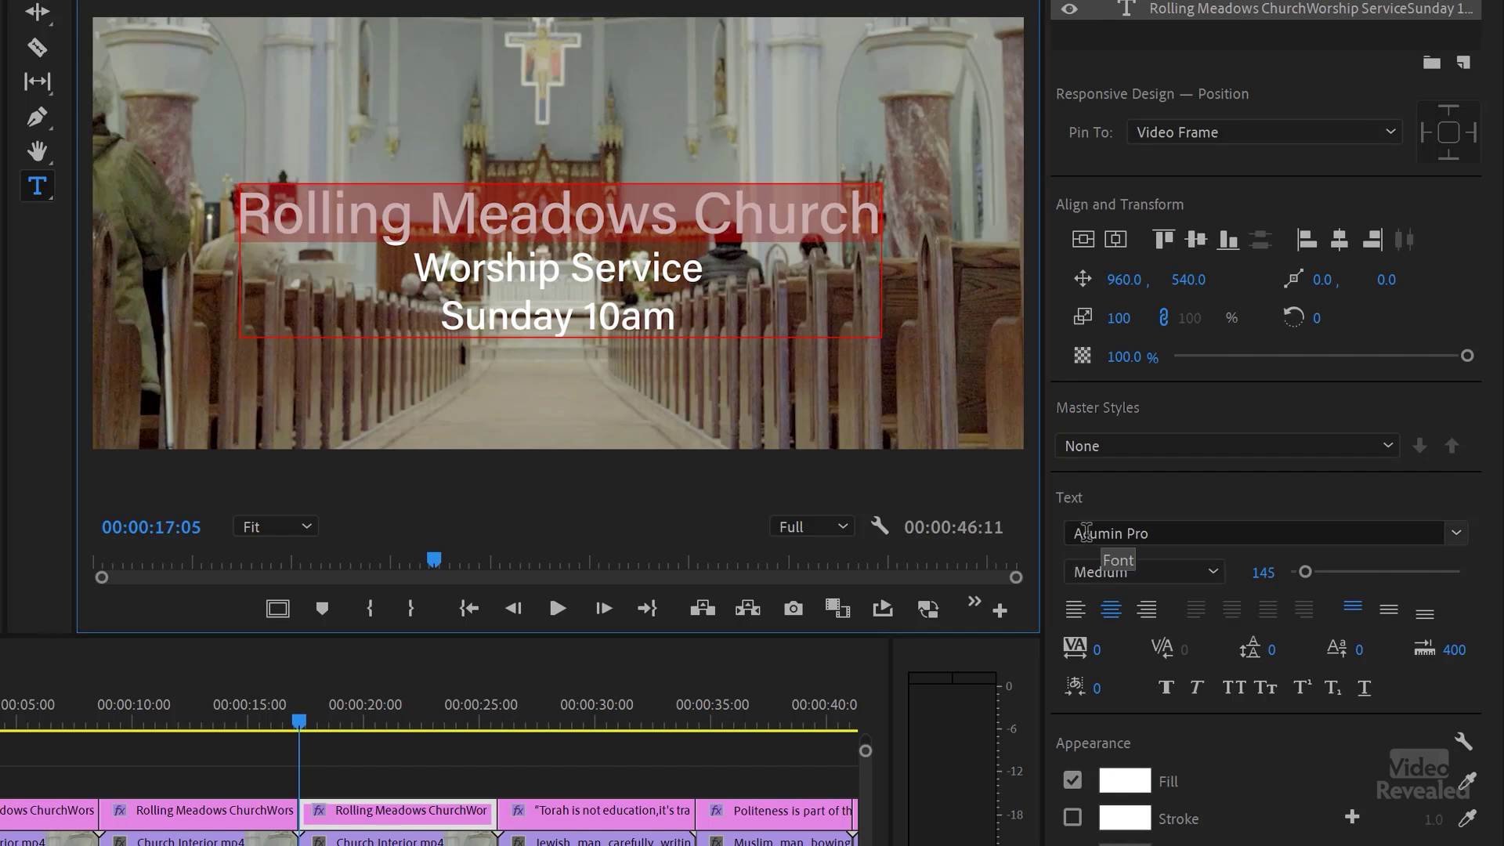
pyautogui.click(1213, 572)
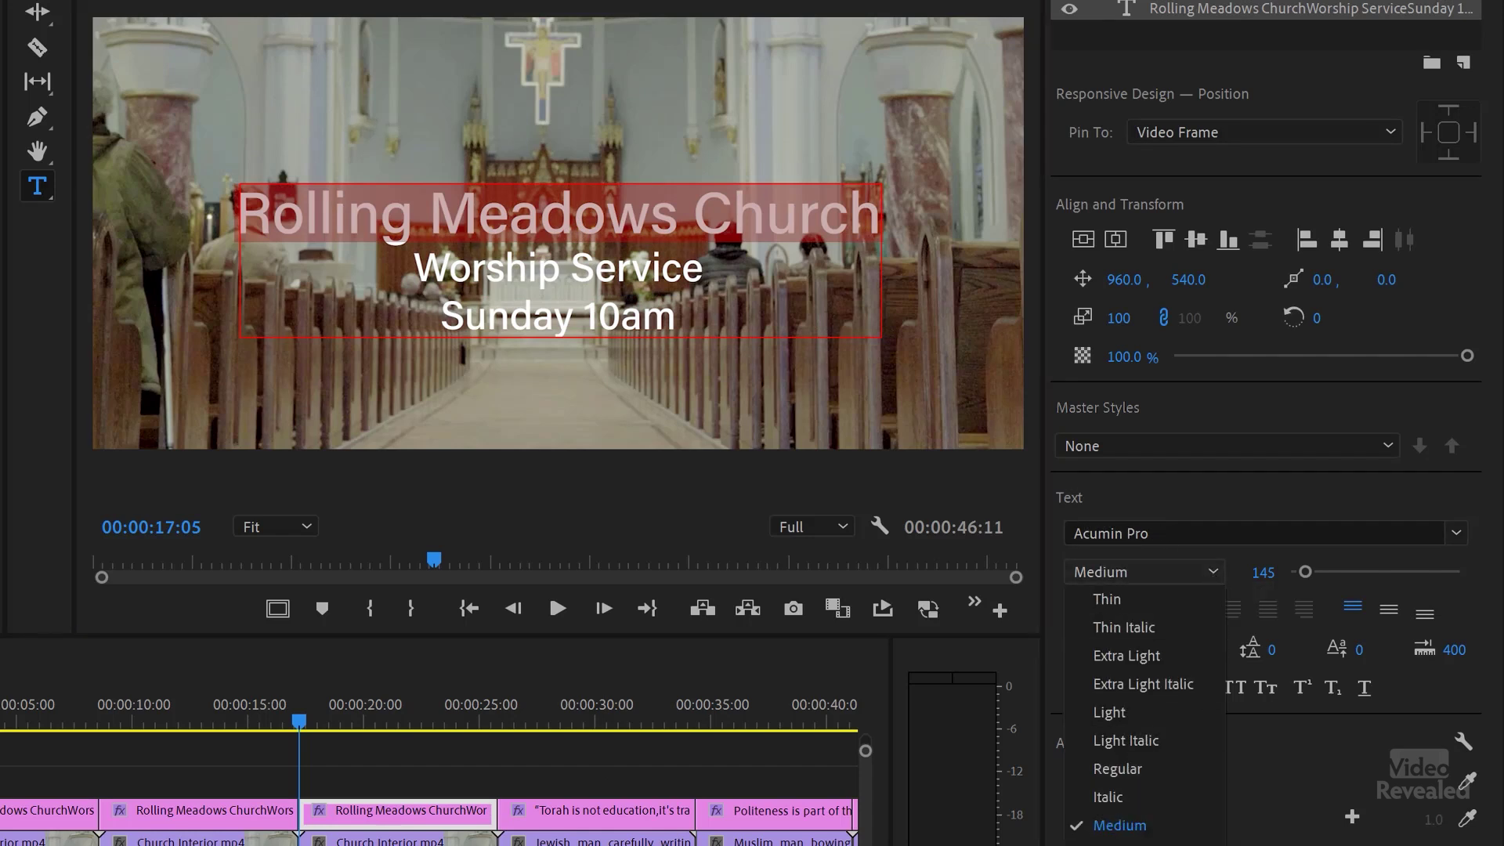
pyautogui.click(1120, 842)
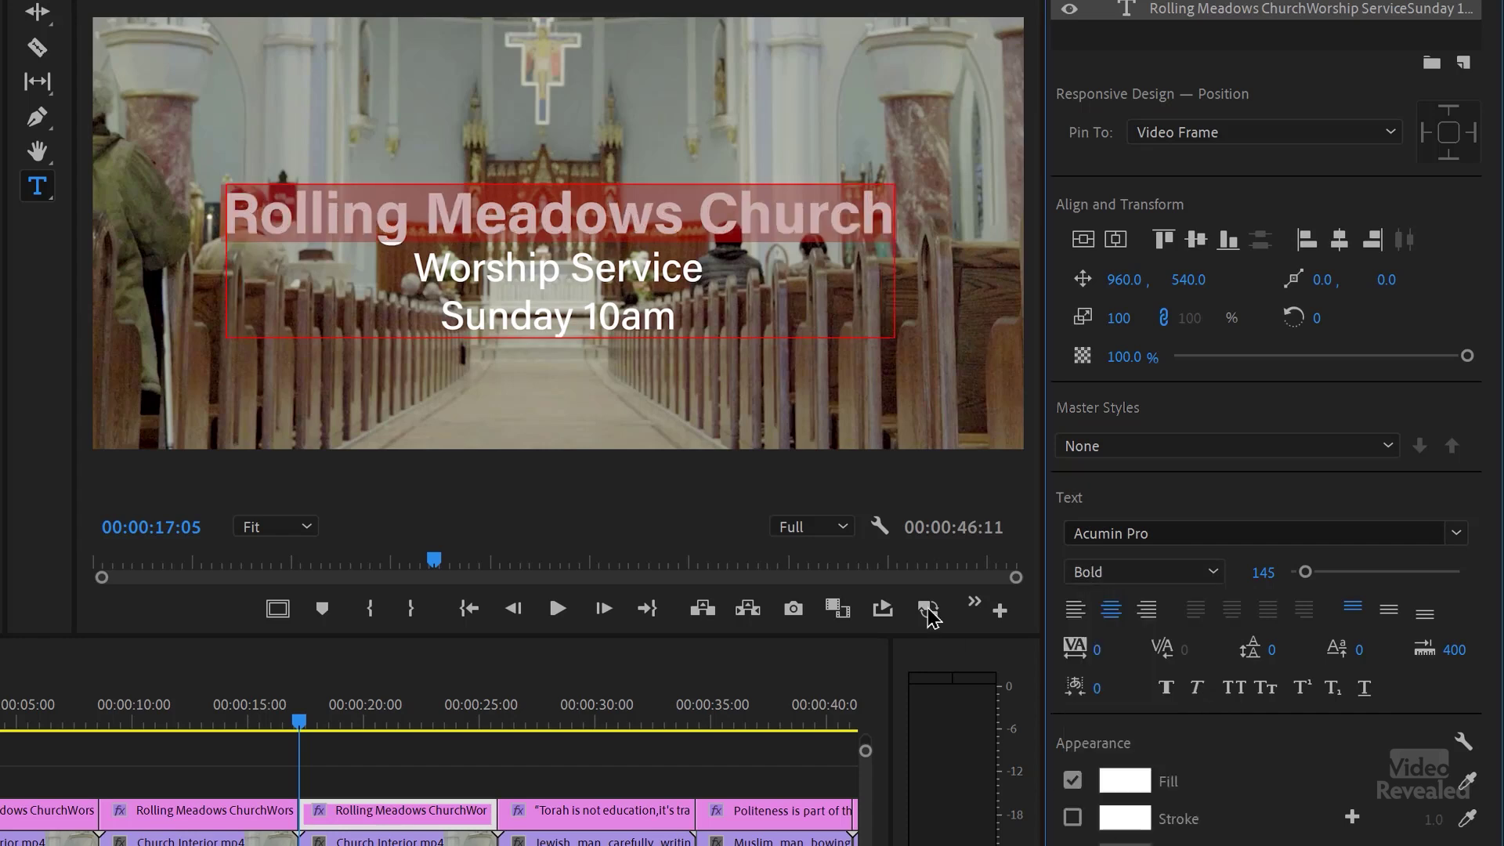
pyautogui.press('Escape')
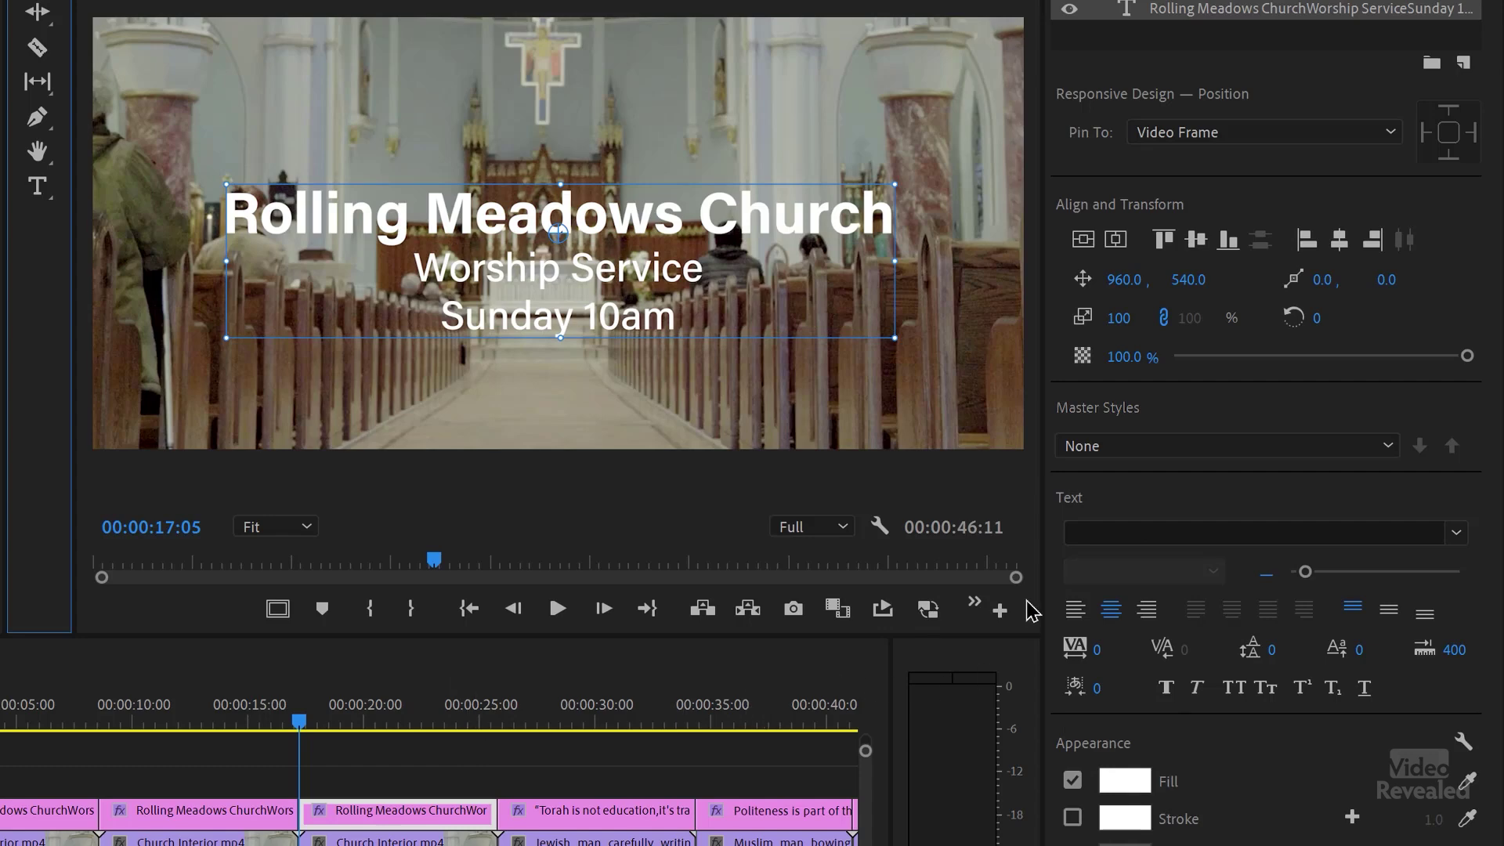
# Move the third title straight up near the top of the frame, to a vertical position of about 202
pyautogui.click(625, 229)
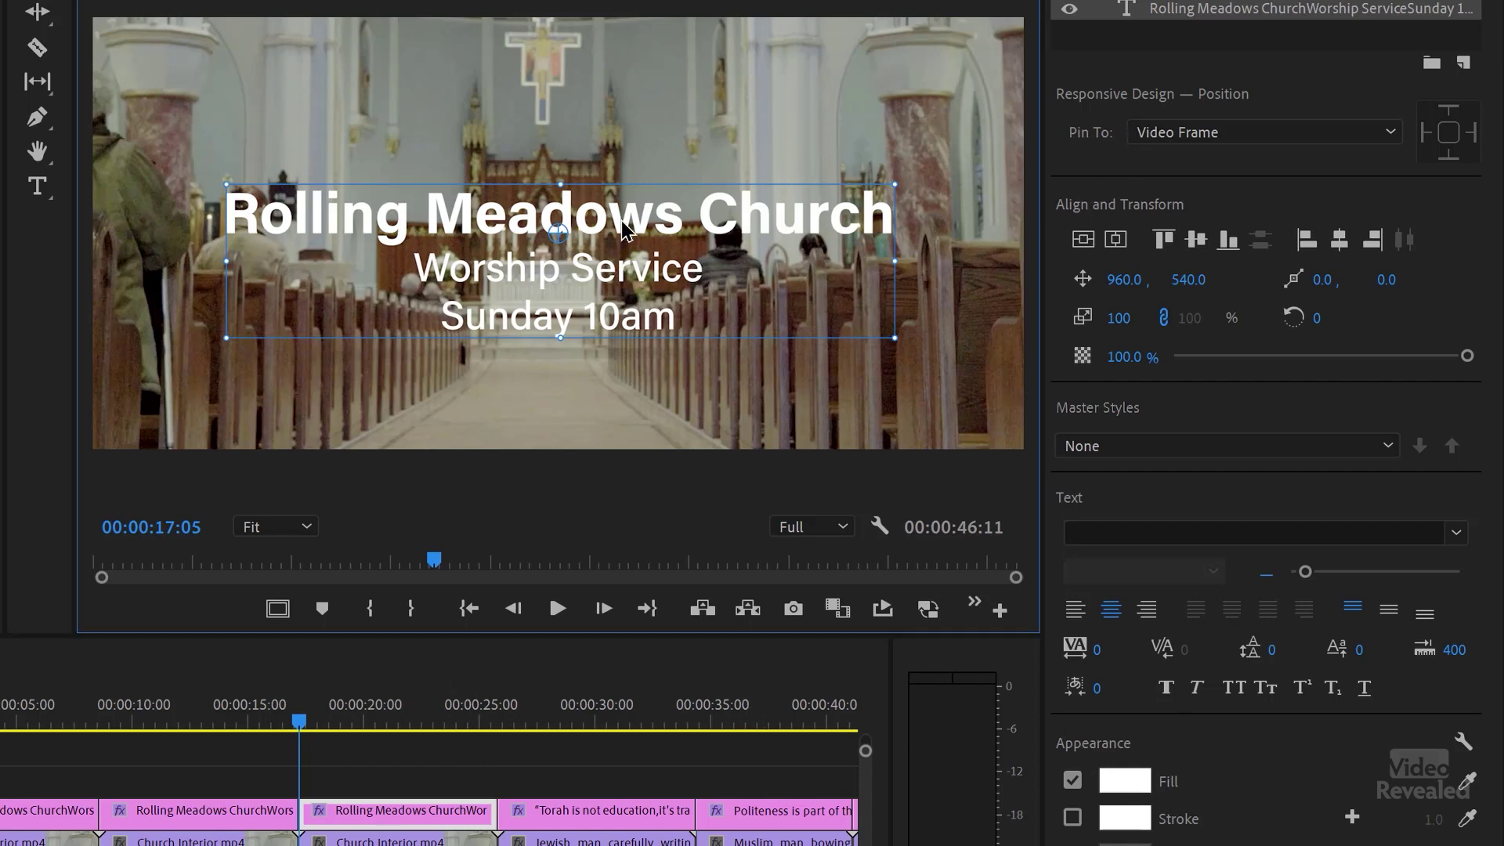
pyautogui.moveTo(627, 227); pyautogui.dragTo(628, 92)
pyautogui.click(630, 280)
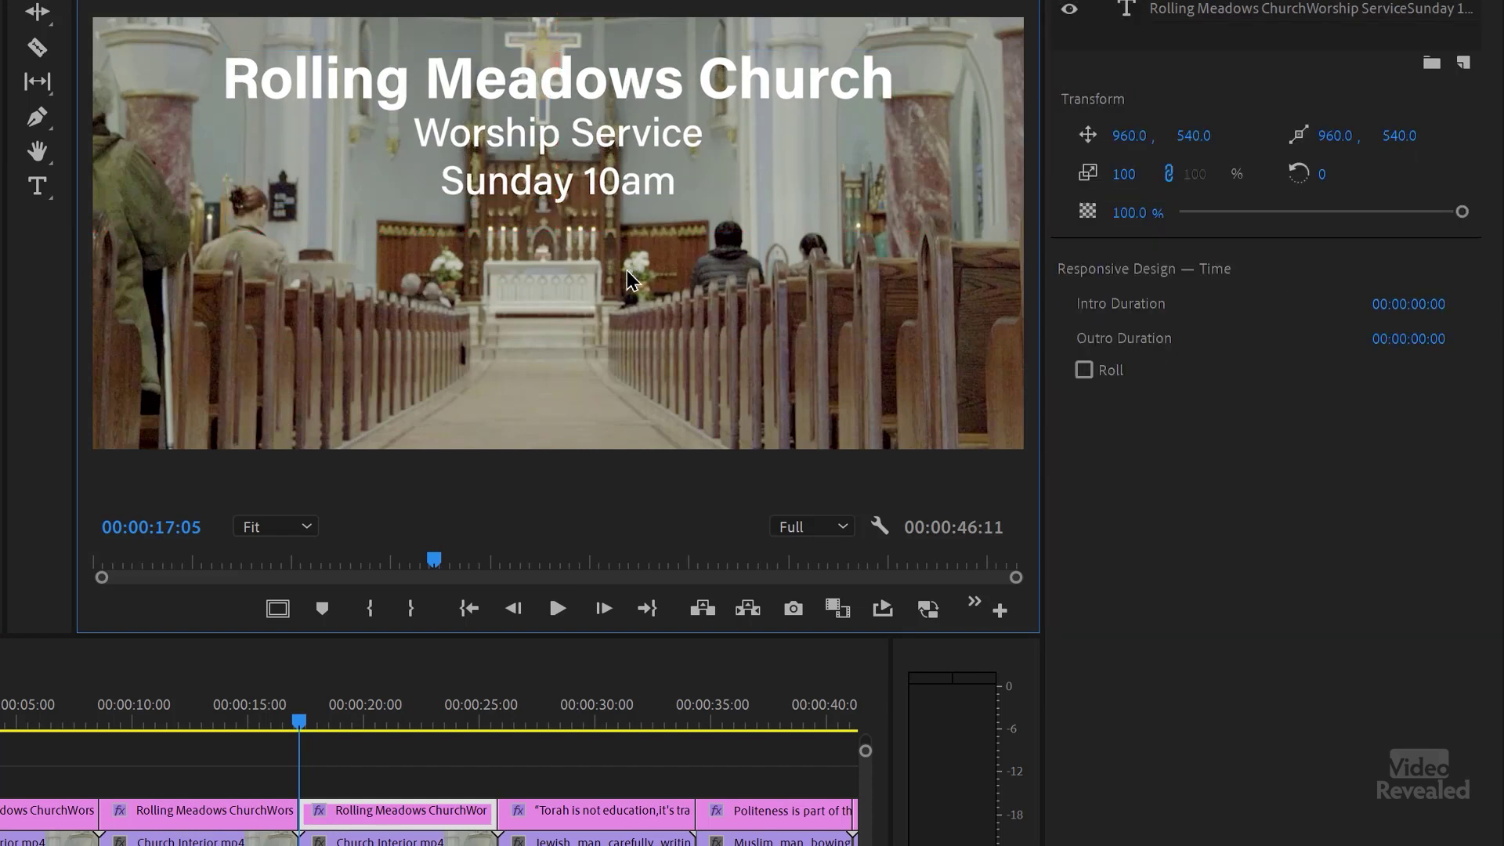
pyautogui.click(427, 787)
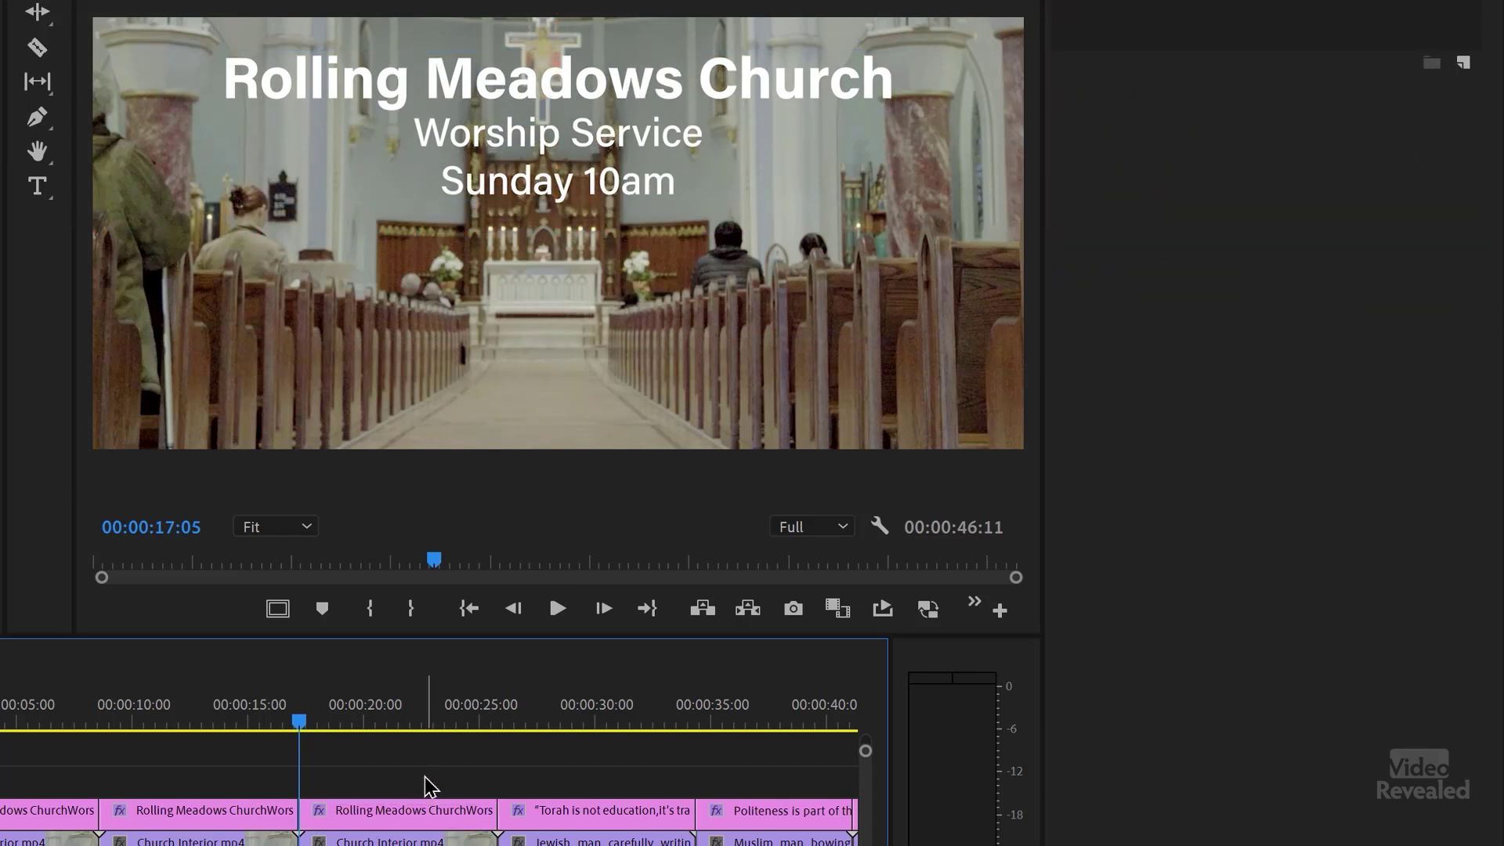
# Review the three church title versions in turn, from the sequence start back to the third title
pyautogui.press('Up')
pyautogui.press('Up')
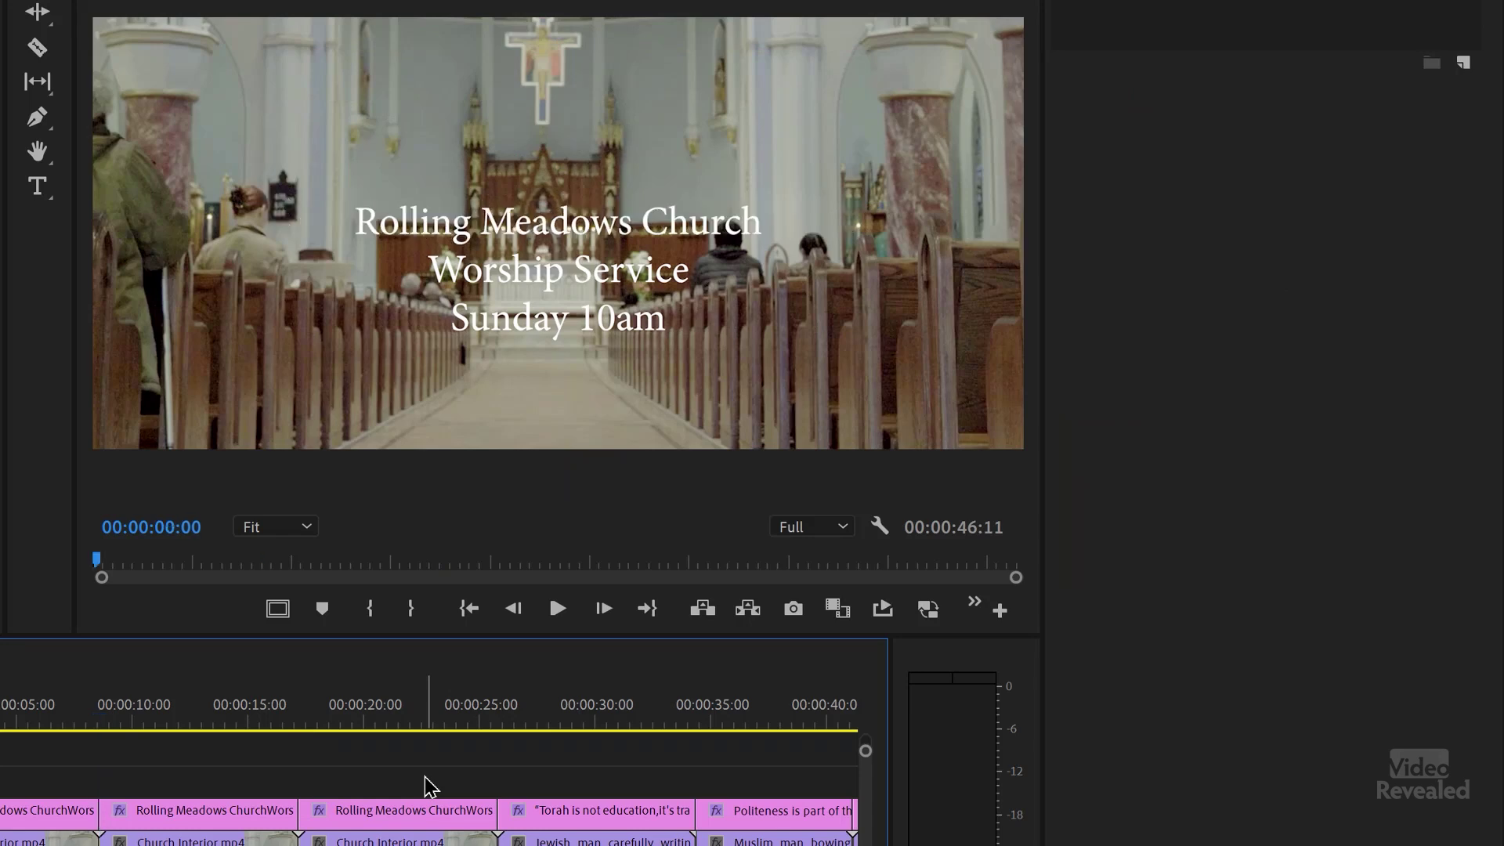
pyautogui.press('Down')
pyautogui.press('Down')
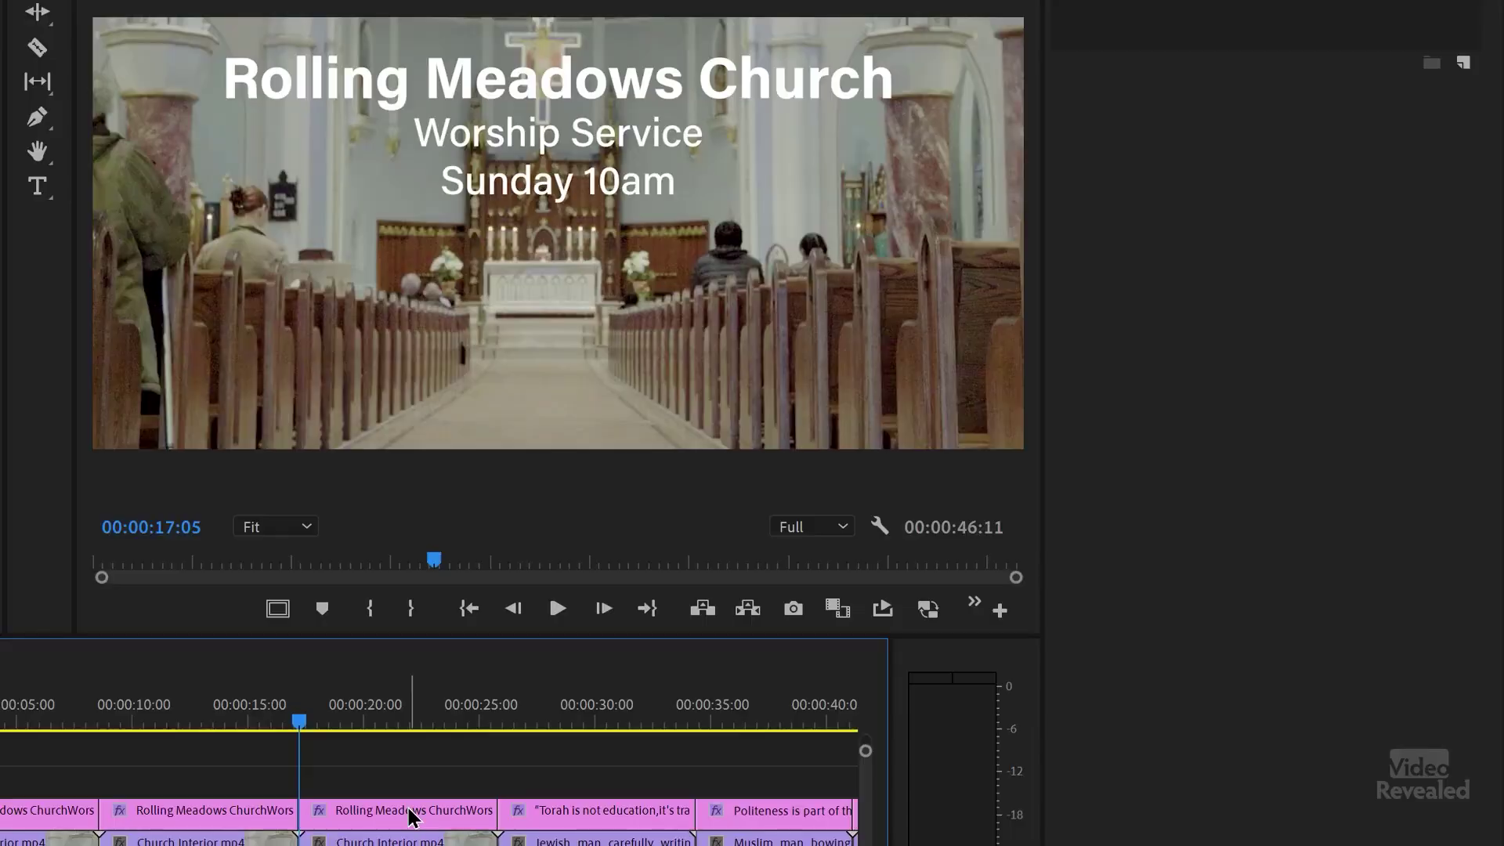
# Turn on a background behind the third title's text and color it orange
pyautogui.click(562, 187)
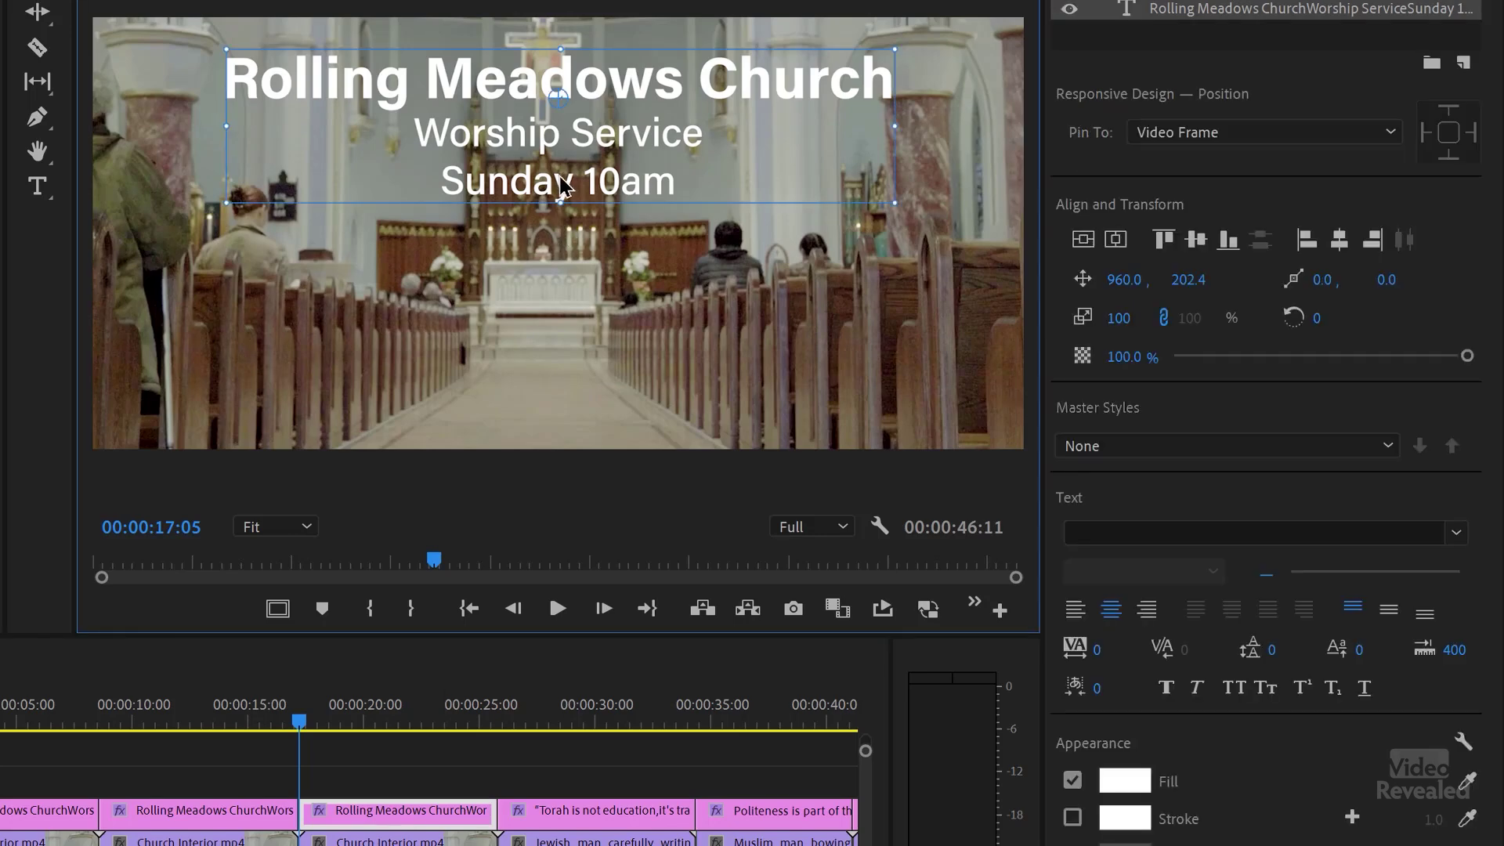
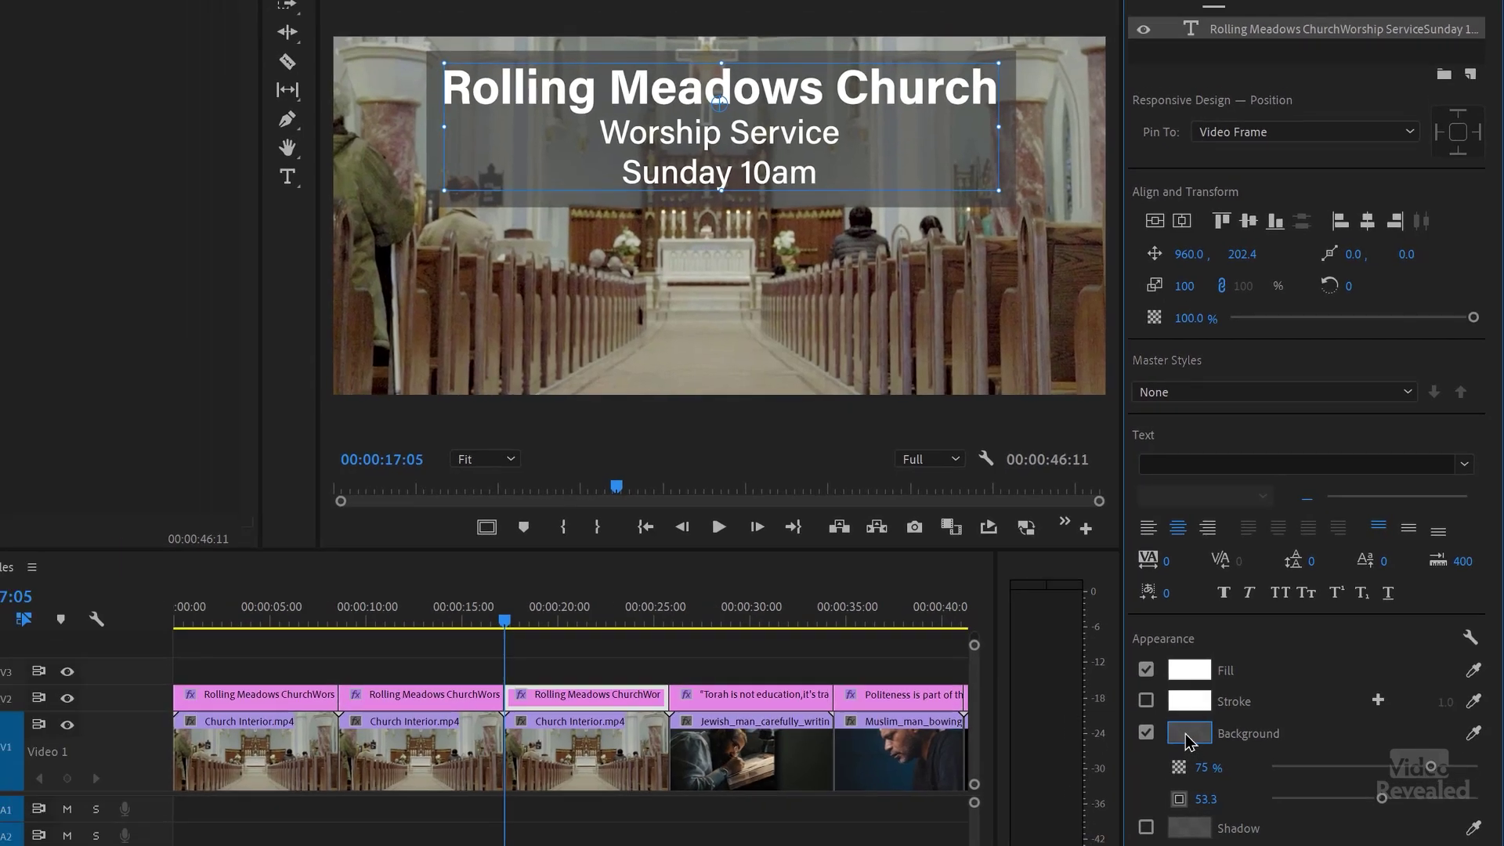
pyautogui.click(1170, 753)
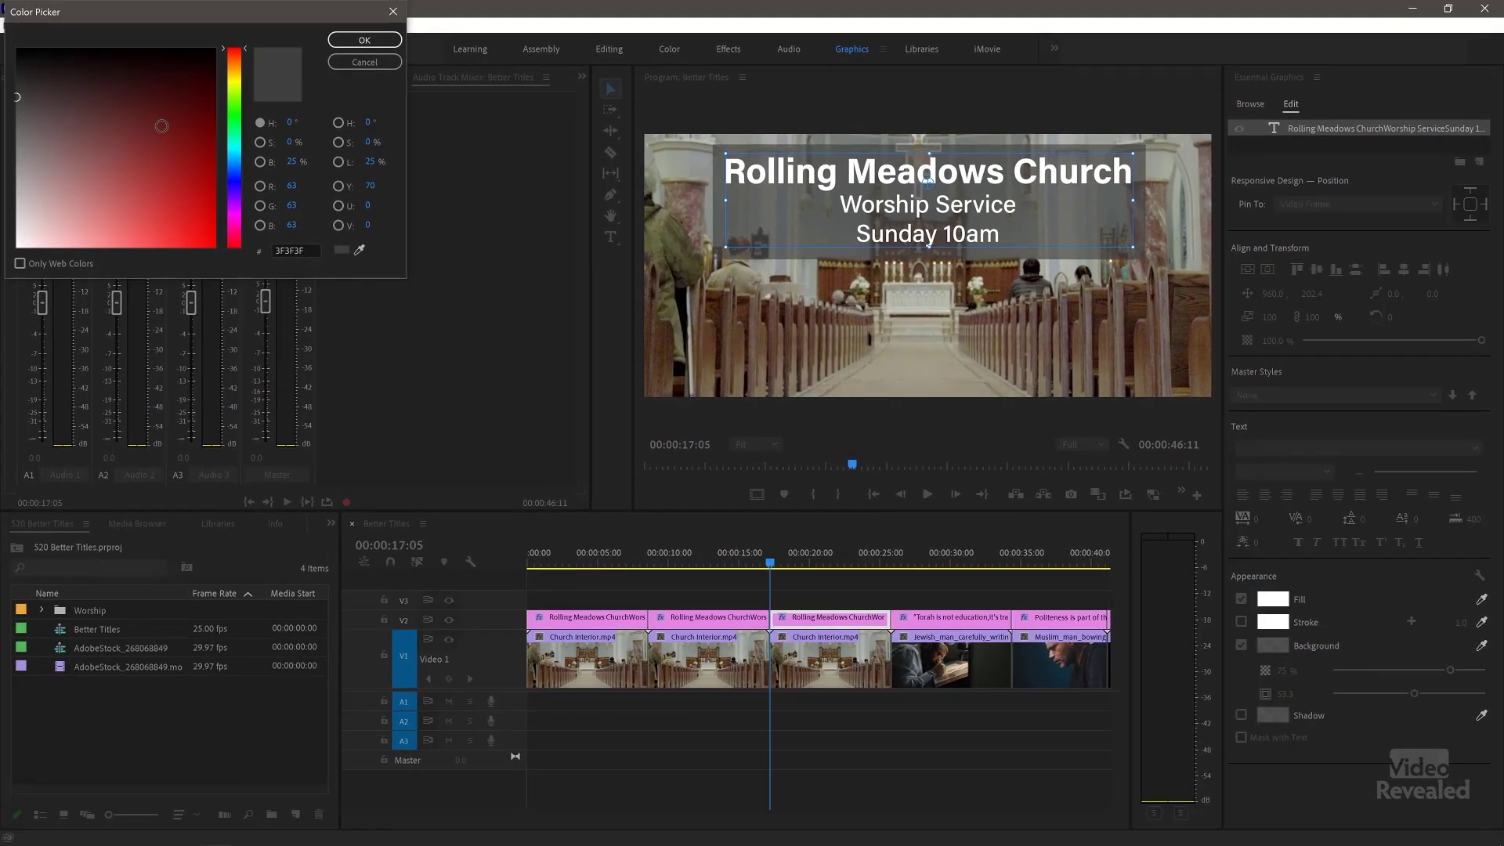
pyautogui.moveTo(239, 55); pyautogui.dragTo(241, 65)
pyautogui.click(157, 140)
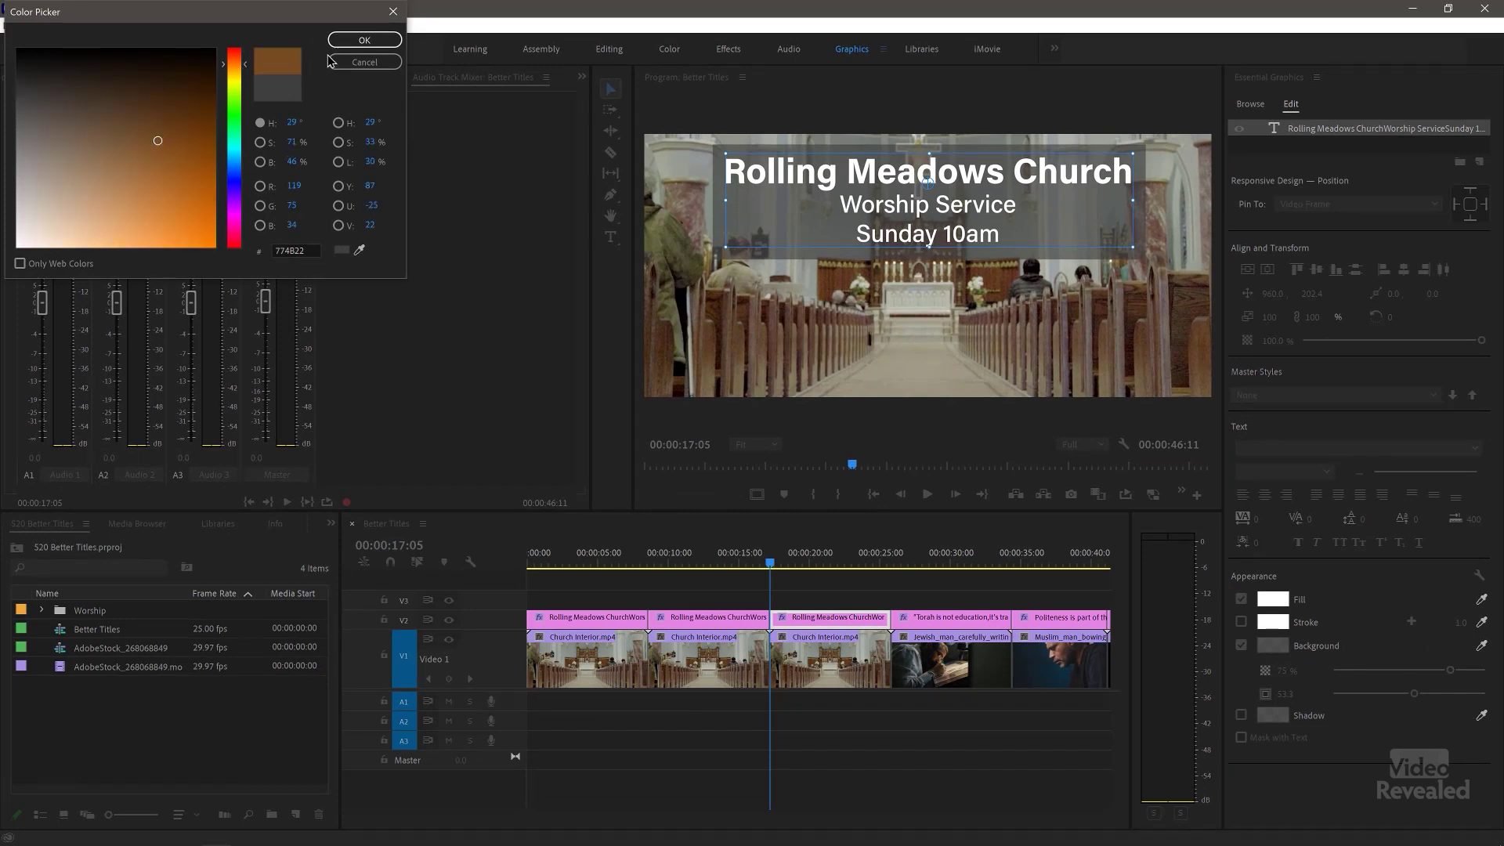
pyautogui.click(180, 207)
pyautogui.click(343, 45)
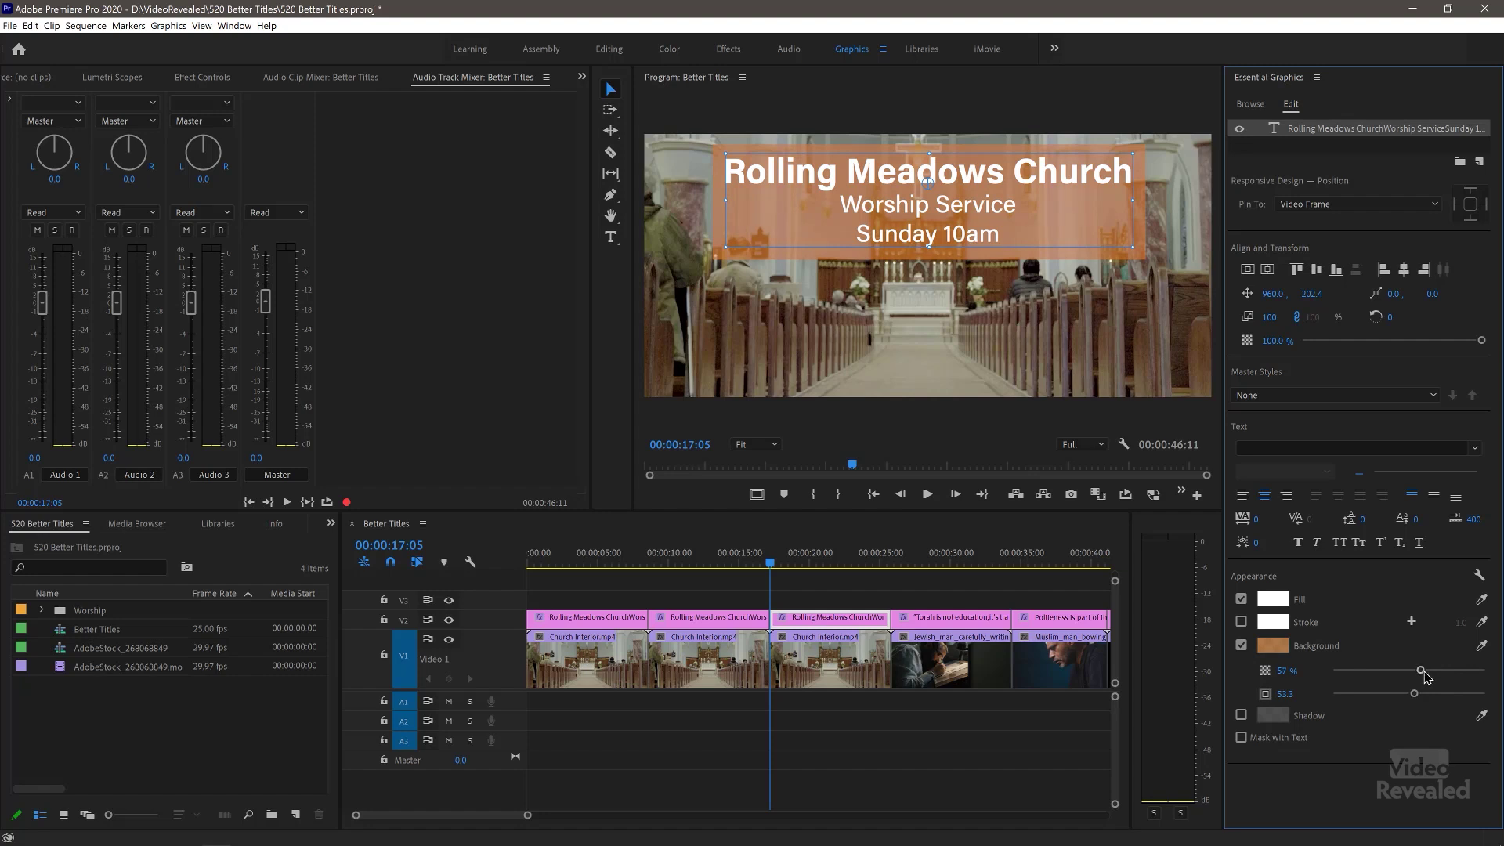
# Compare the third church title with the first and second versions, finishing back on the third title
pyautogui.click(835, 597)
pyautogui.press('Up')
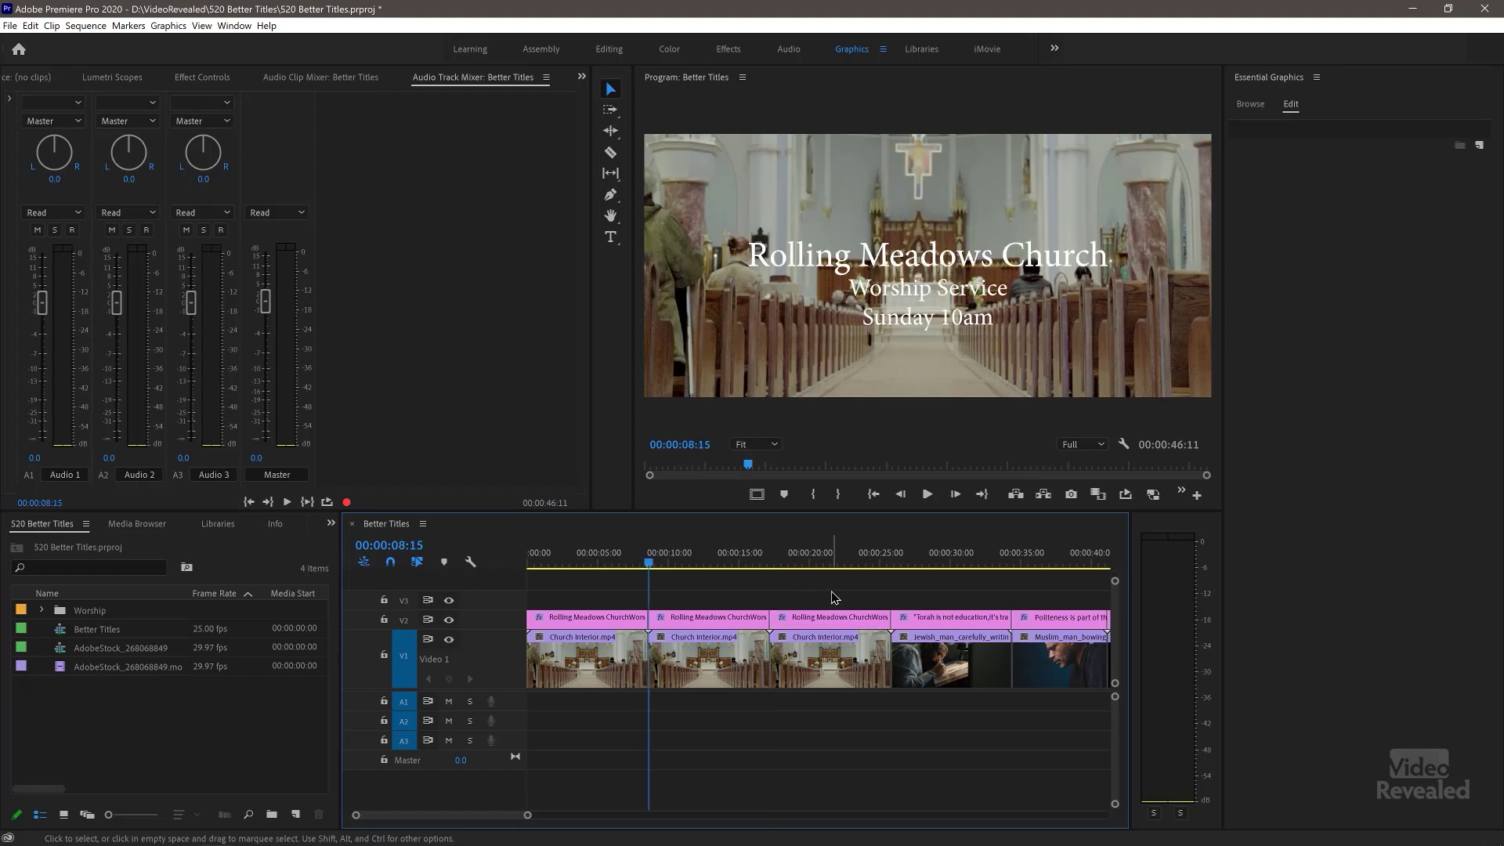
pyautogui.press('Up')
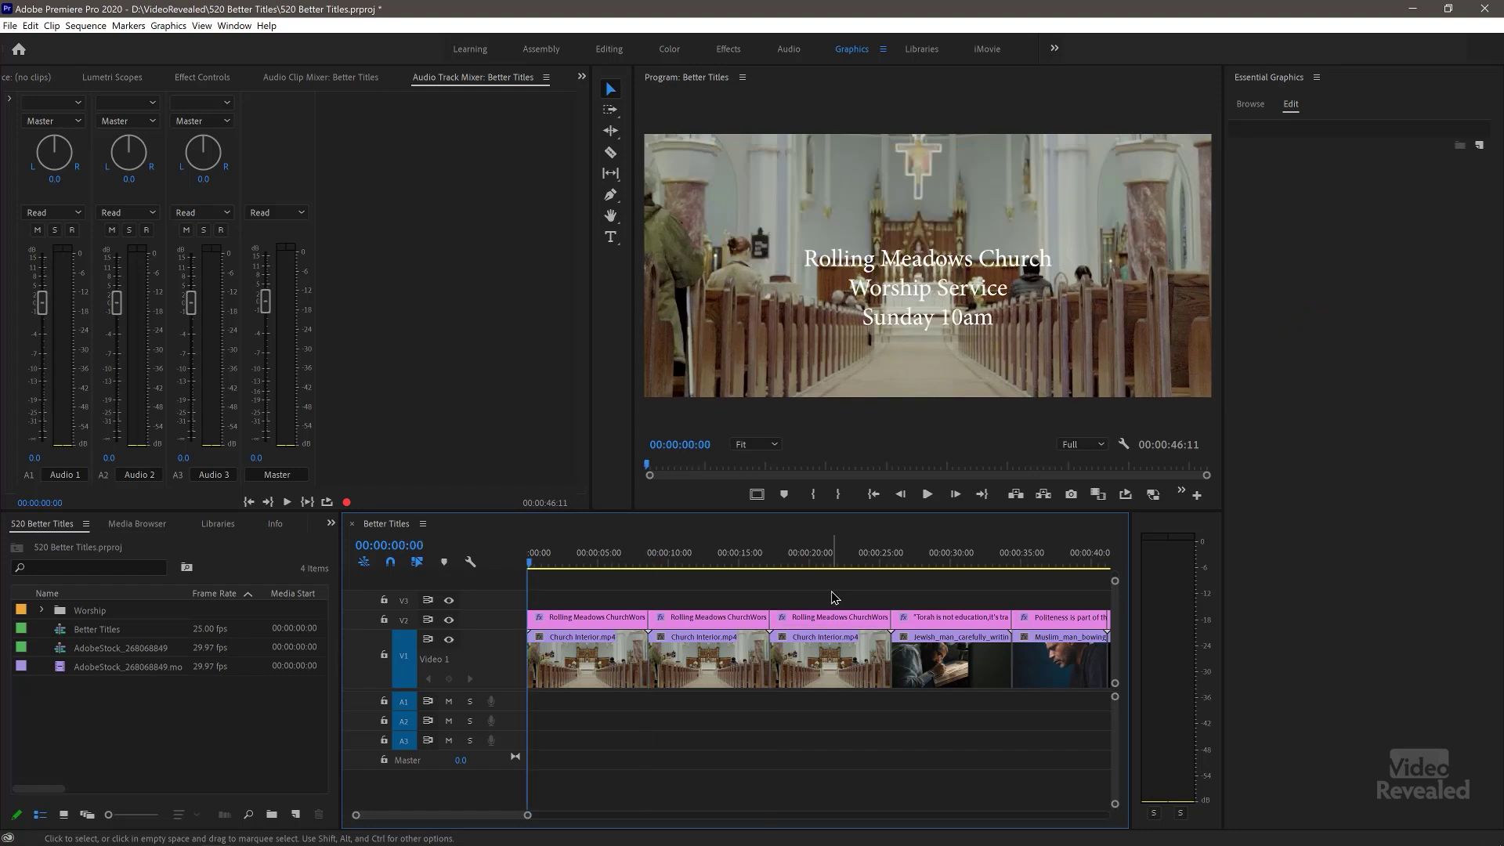
pyautogui.press('Down')
pyautogui.press('Down')
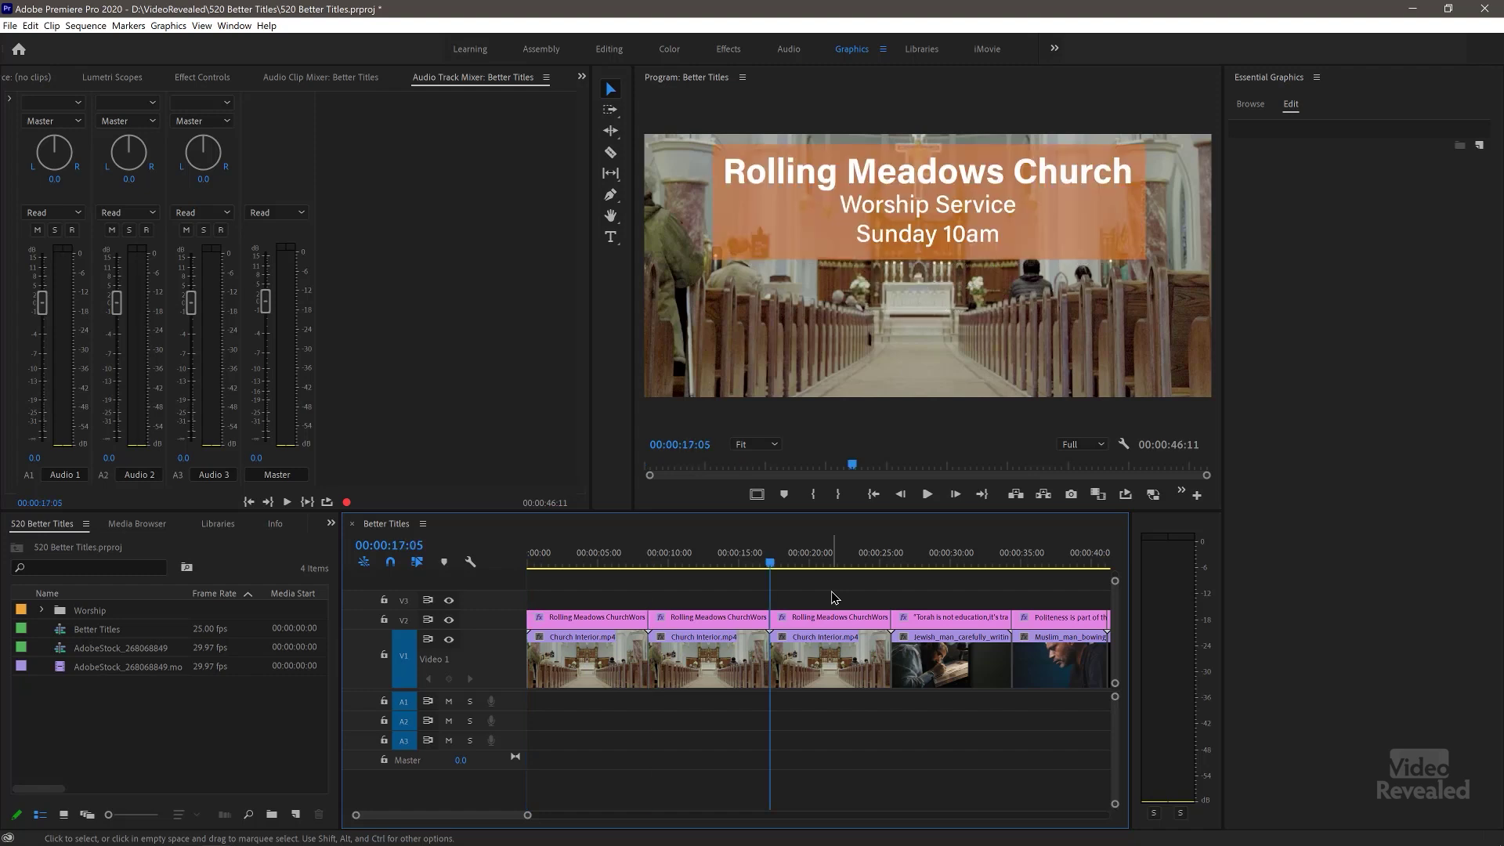
pyautogui.press('Up')
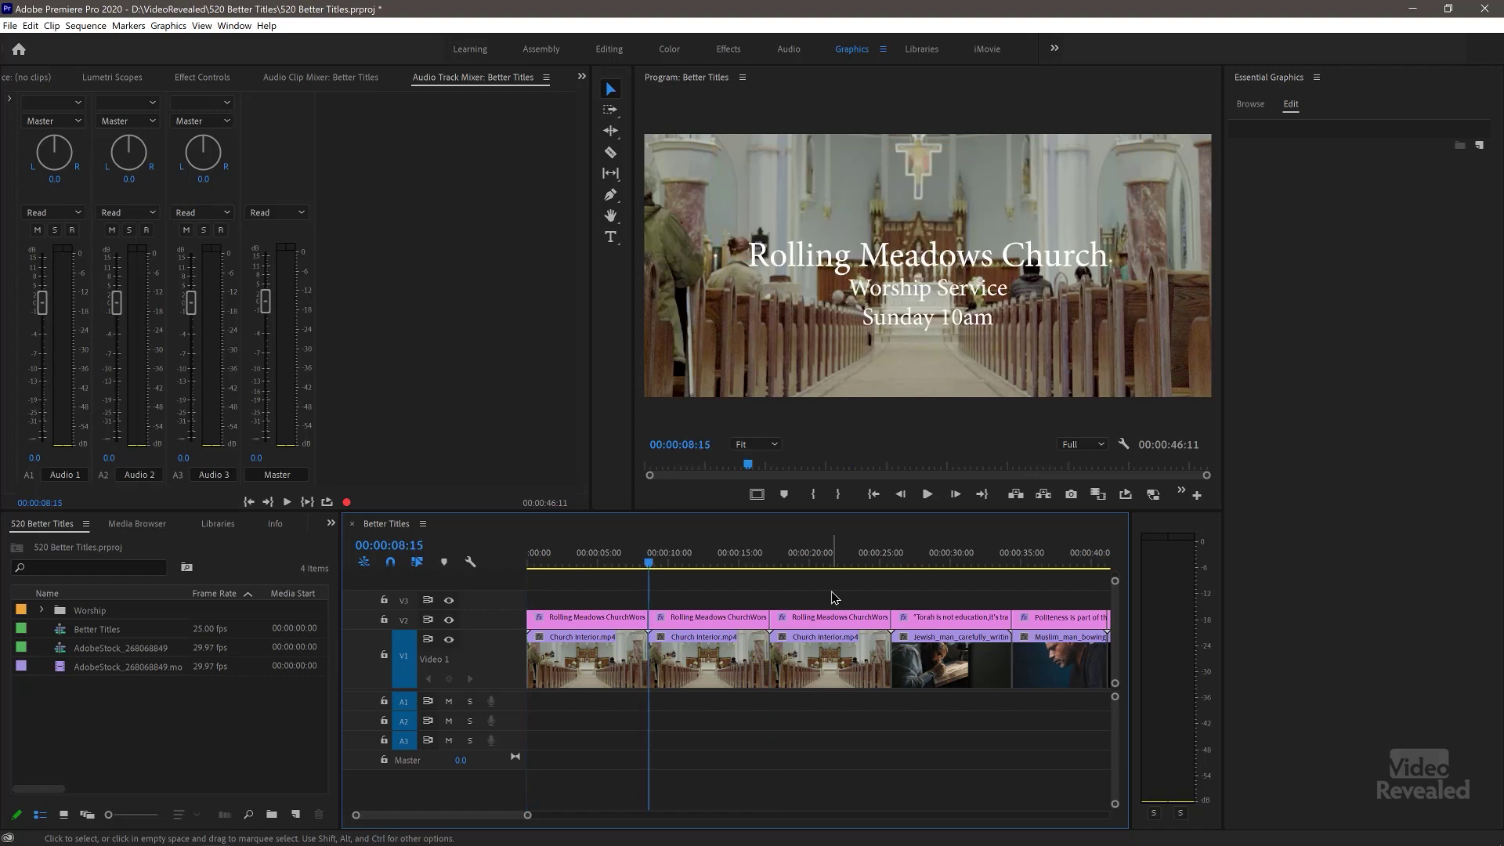
pyautogui.press('Down')
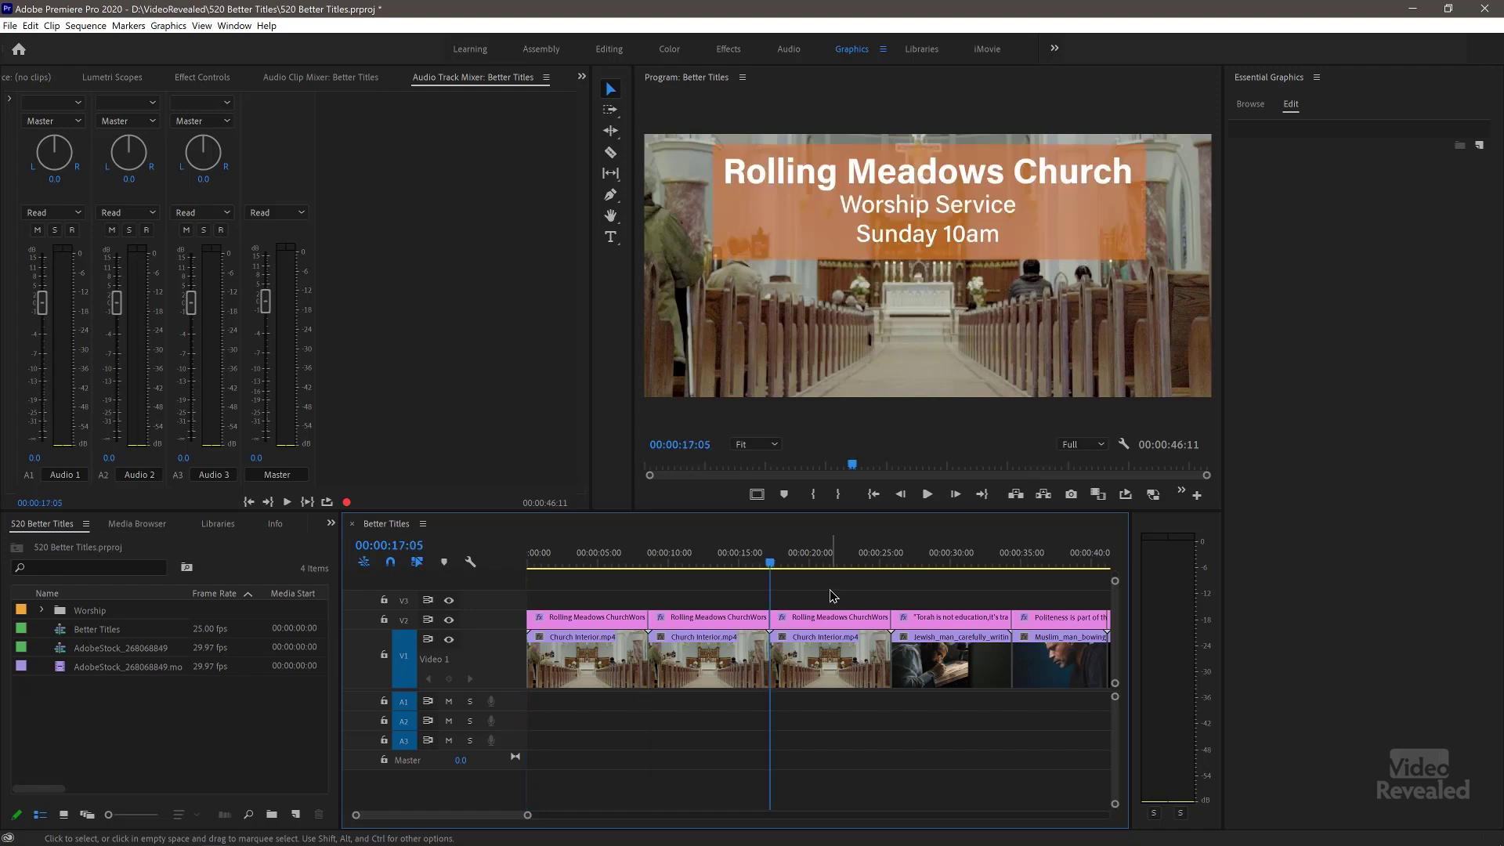
# Compare the second and third church titles frame by frame across their cut in an enlarged program view, and restore the layout
pyautogui.press('`')
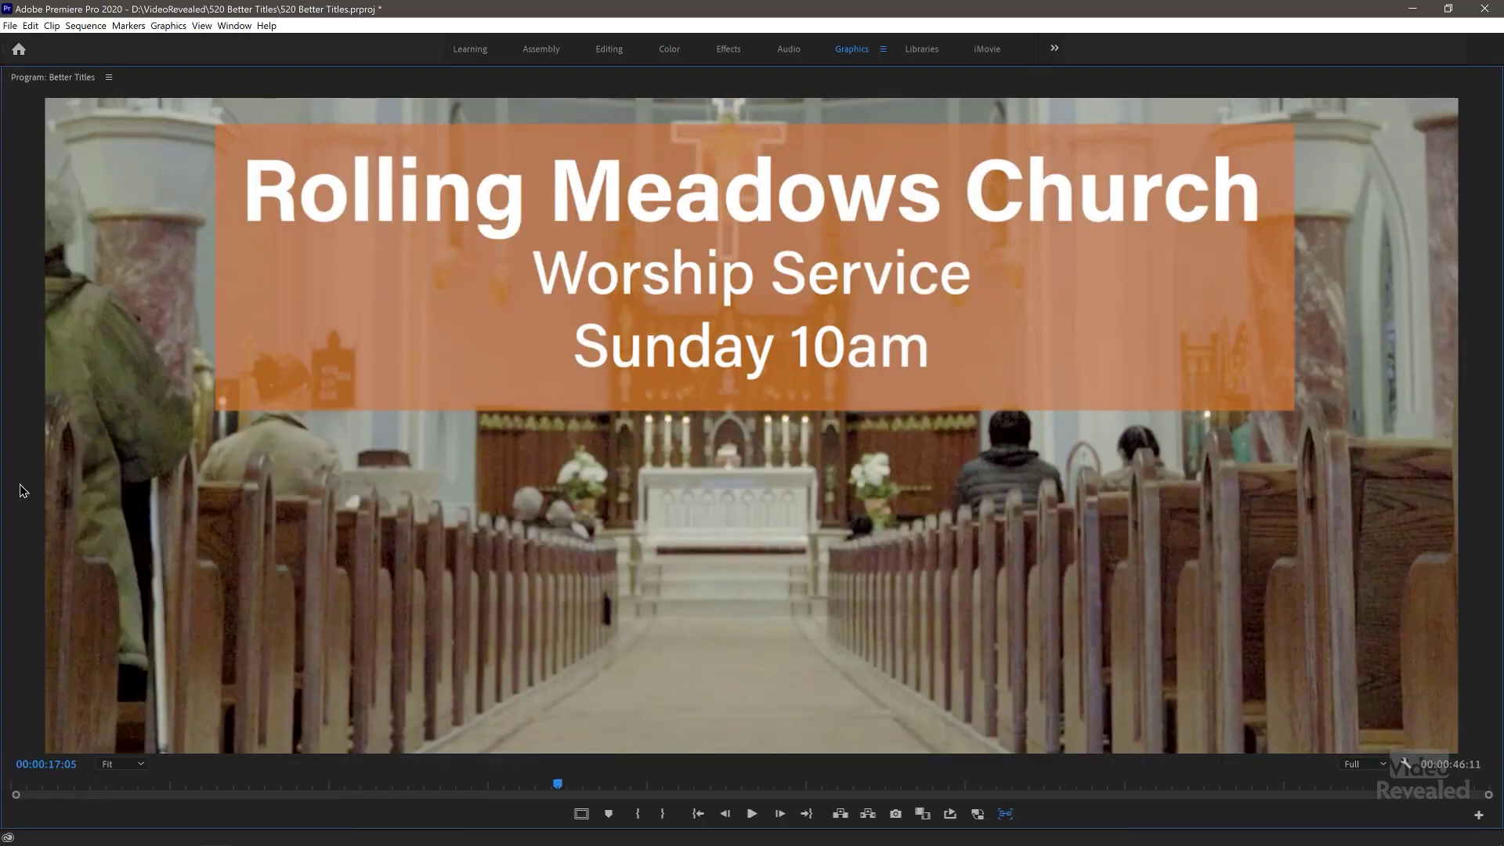
pyautogui.press('Left')
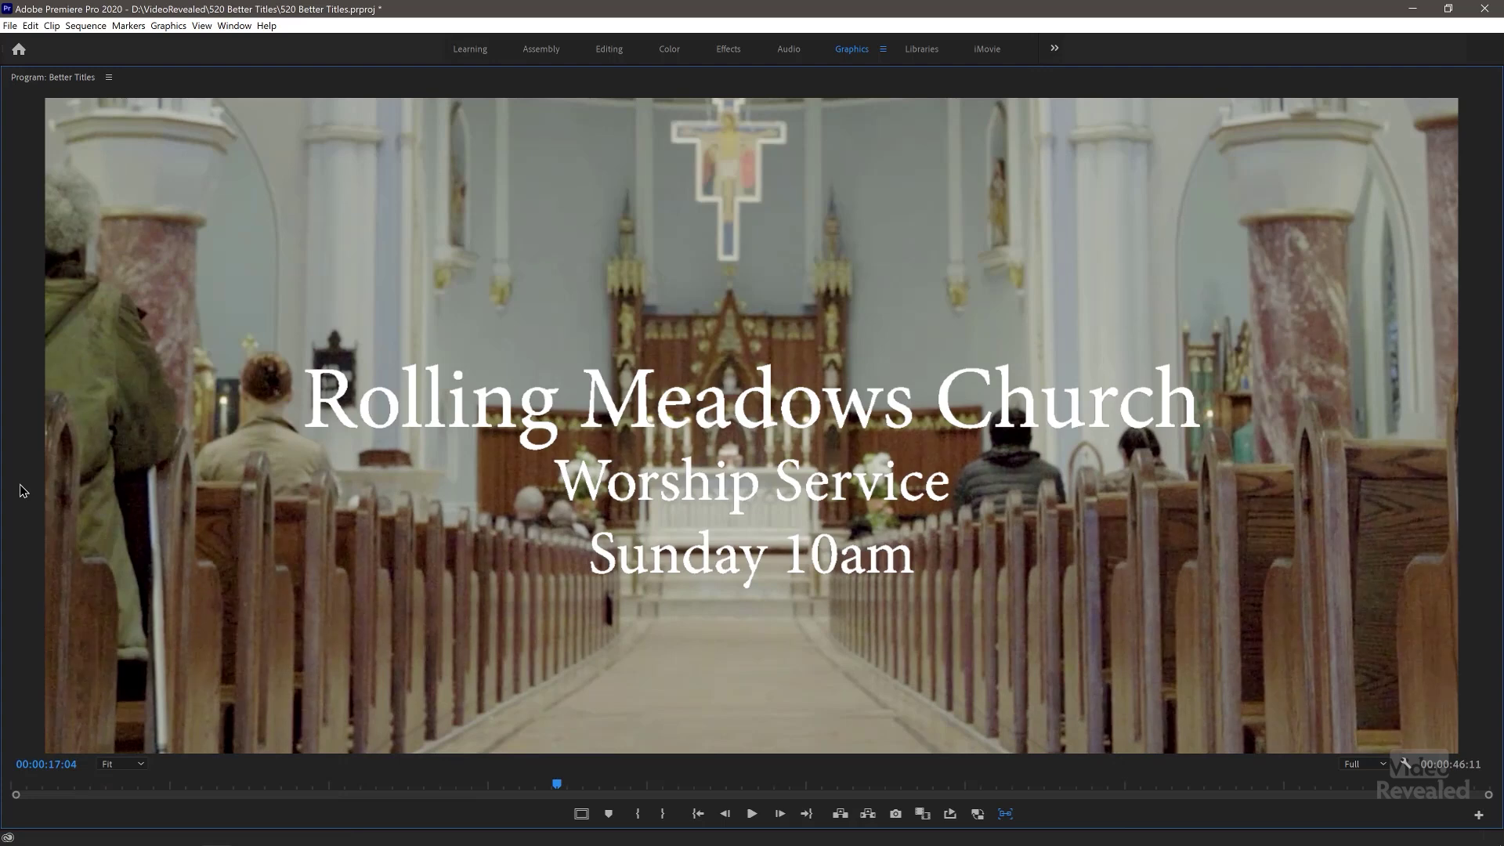
pyautogui.press('Right')
pyautogui.press('Right')
pyautogui.press('Left')
pyautogui.press('Right')
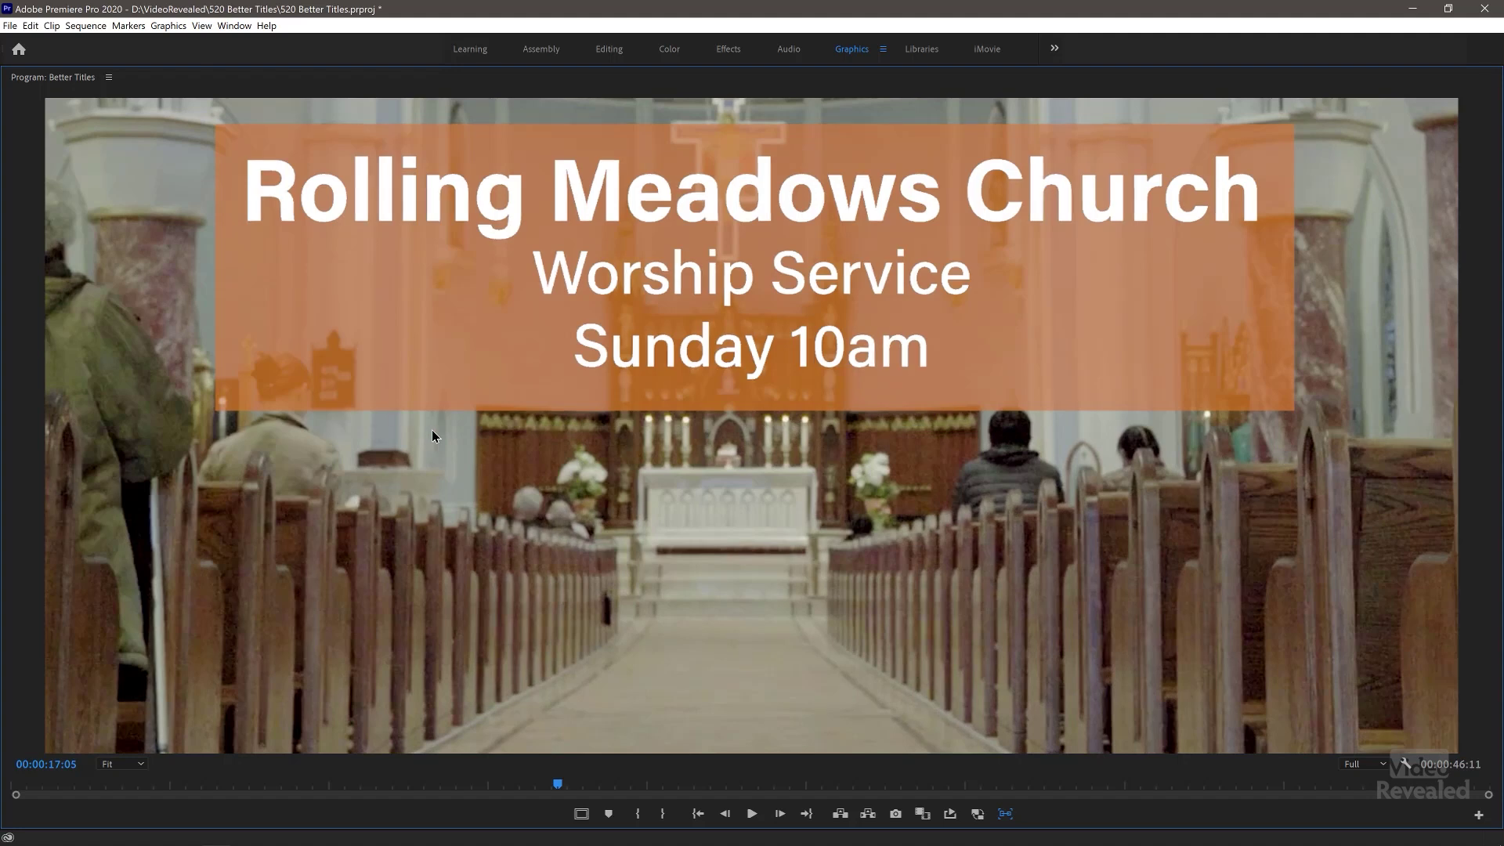
pyautogui.press('`')
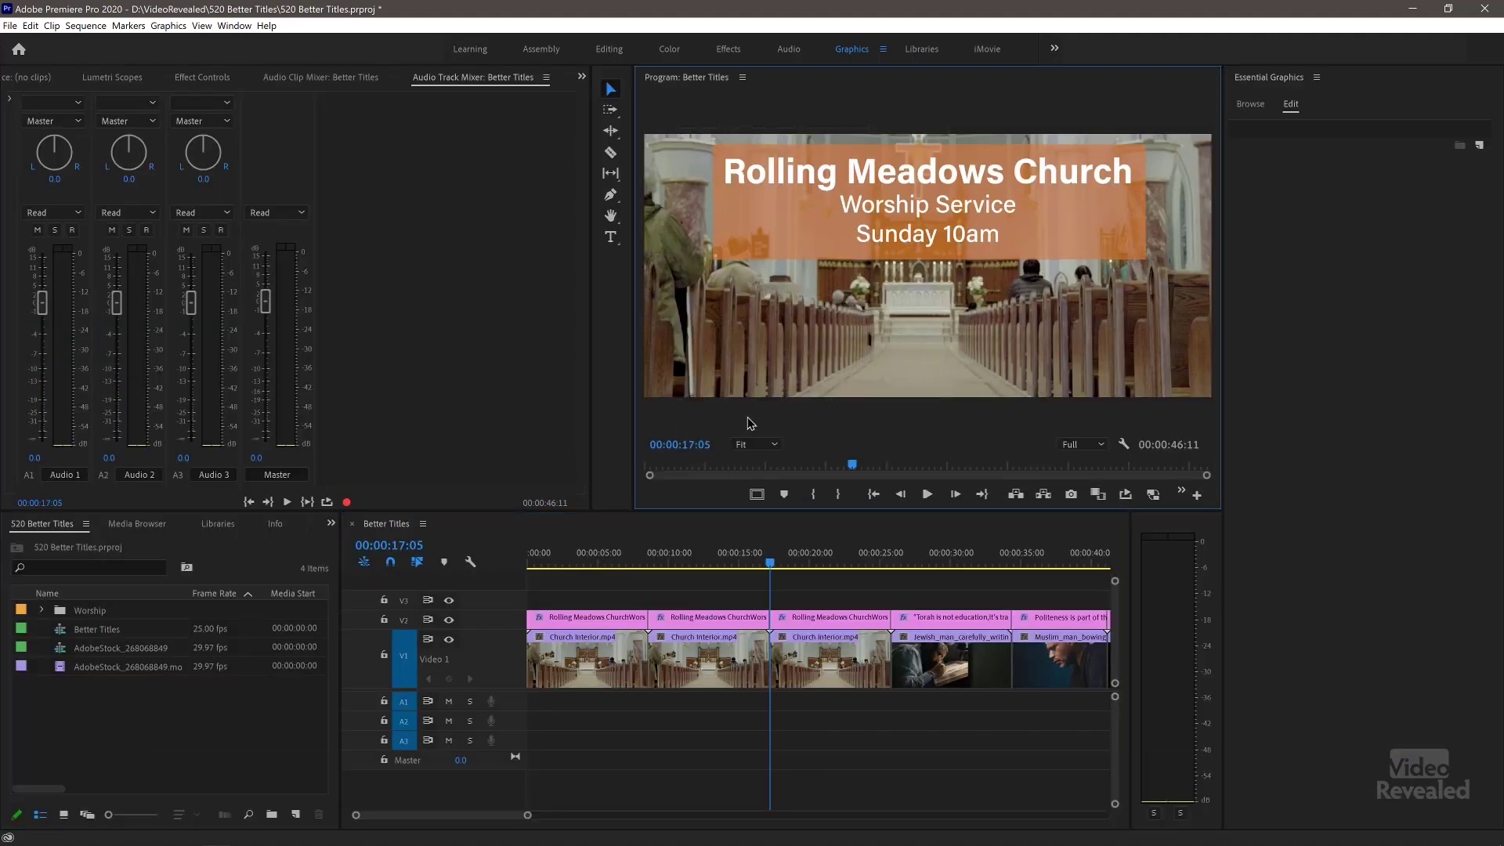
# Scale the third church title and its orange background down slightly, keeping it centered near the top of the frame
pyautogui.click(1055, 250)
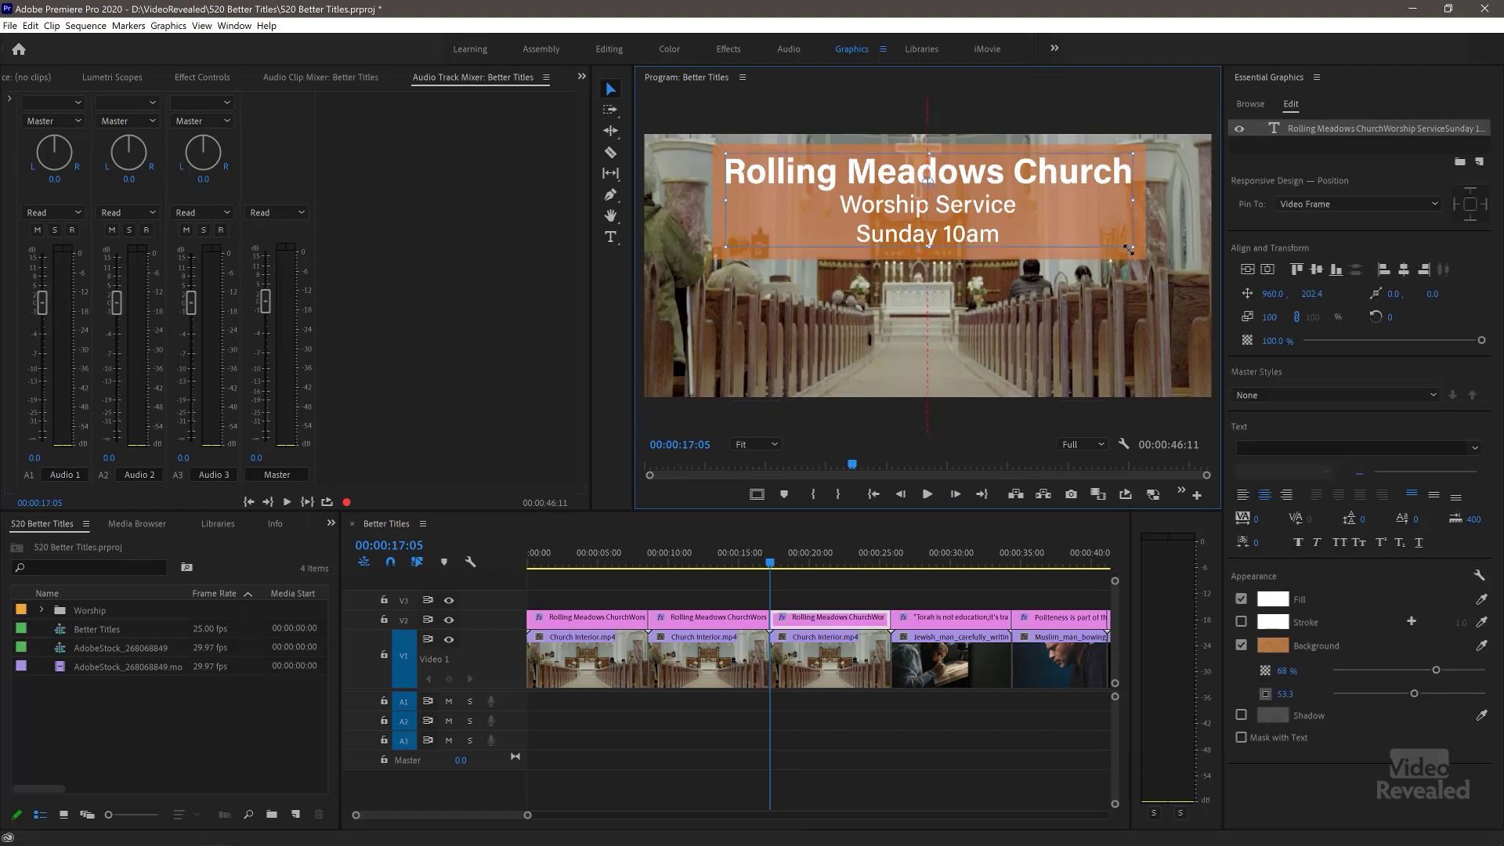
pyautogui.moveTo(1131, 247); pyautogui.dragTo(1079, 242)
pyautogui.click(1047, 268)
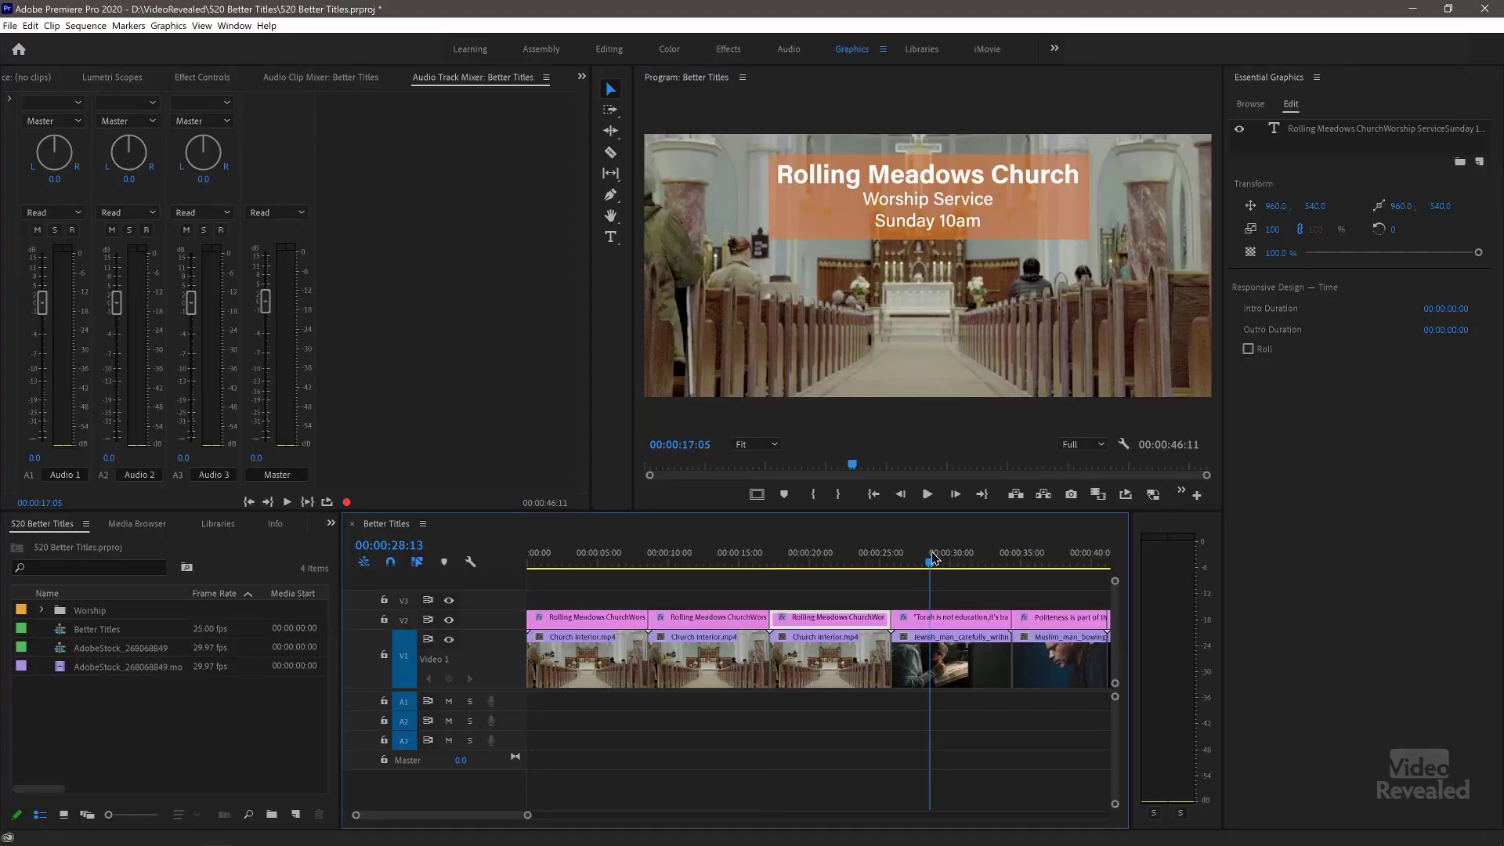
# Examine the "Torah is not education" quote title in an enlarged program view, and restore the layout
pyautogui.scroll(-2, 933, 557)
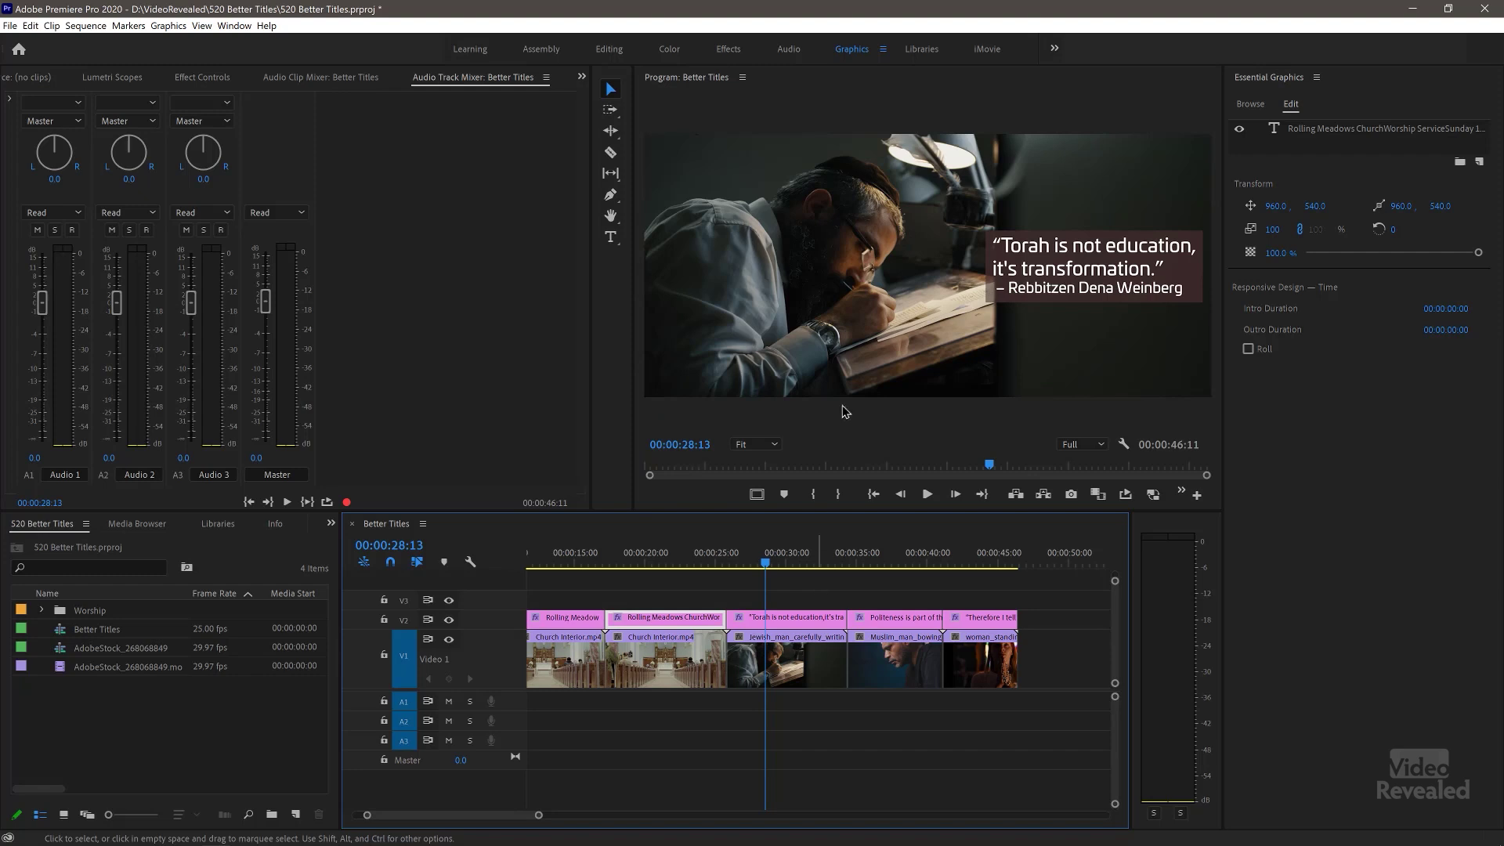
pyautogui.press('`')
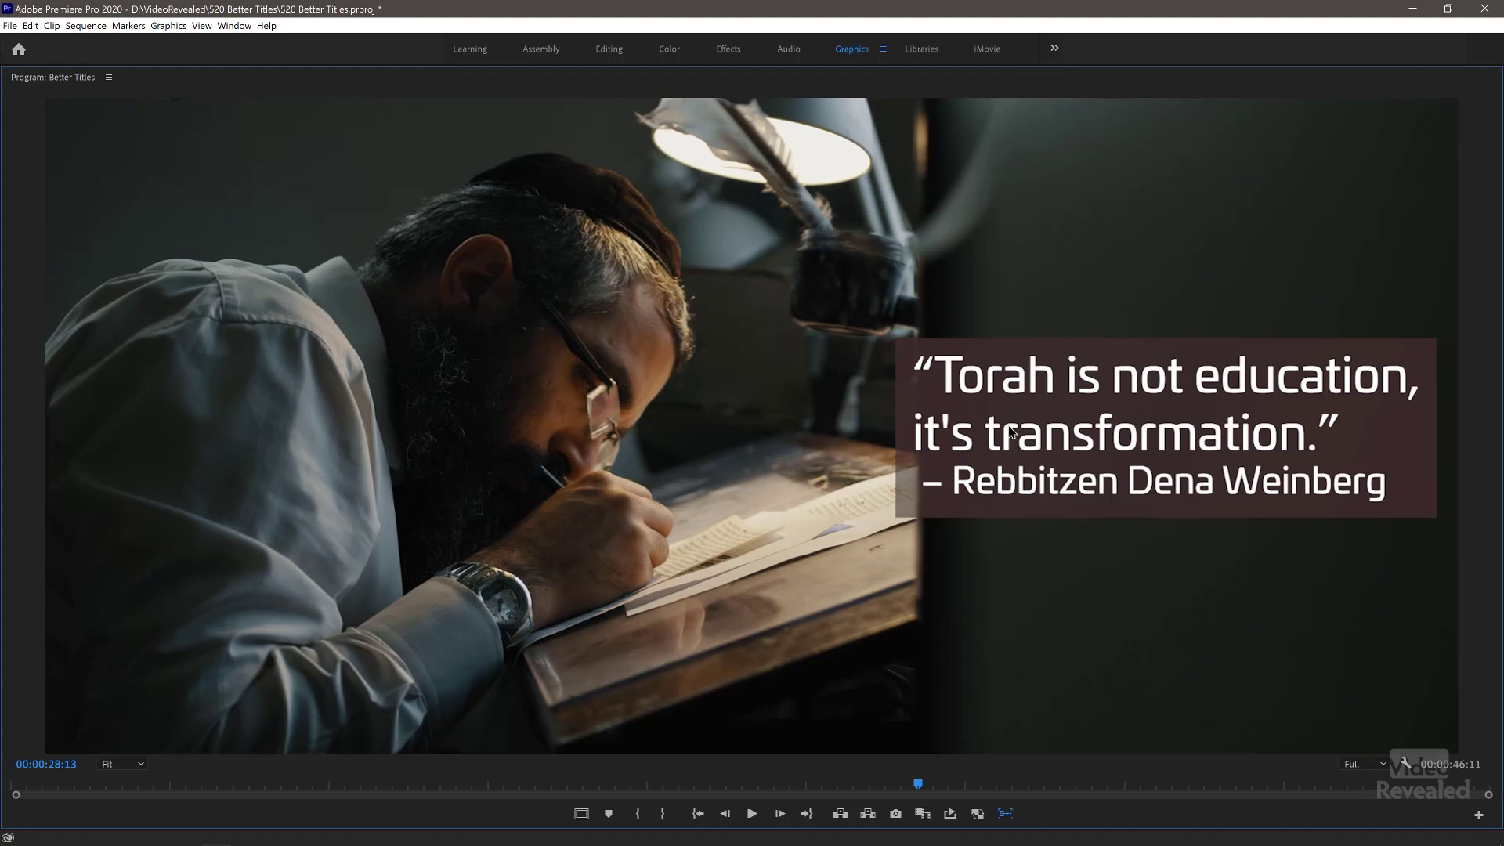
pyautogui.press('`')
# Try placing the Torah quote title over the writing man, undo the move and deselect the title
pyautogui.click(801, 619)
pyautogui.moveTo(1059, 286); pyautogui.dragTo(906, 299)
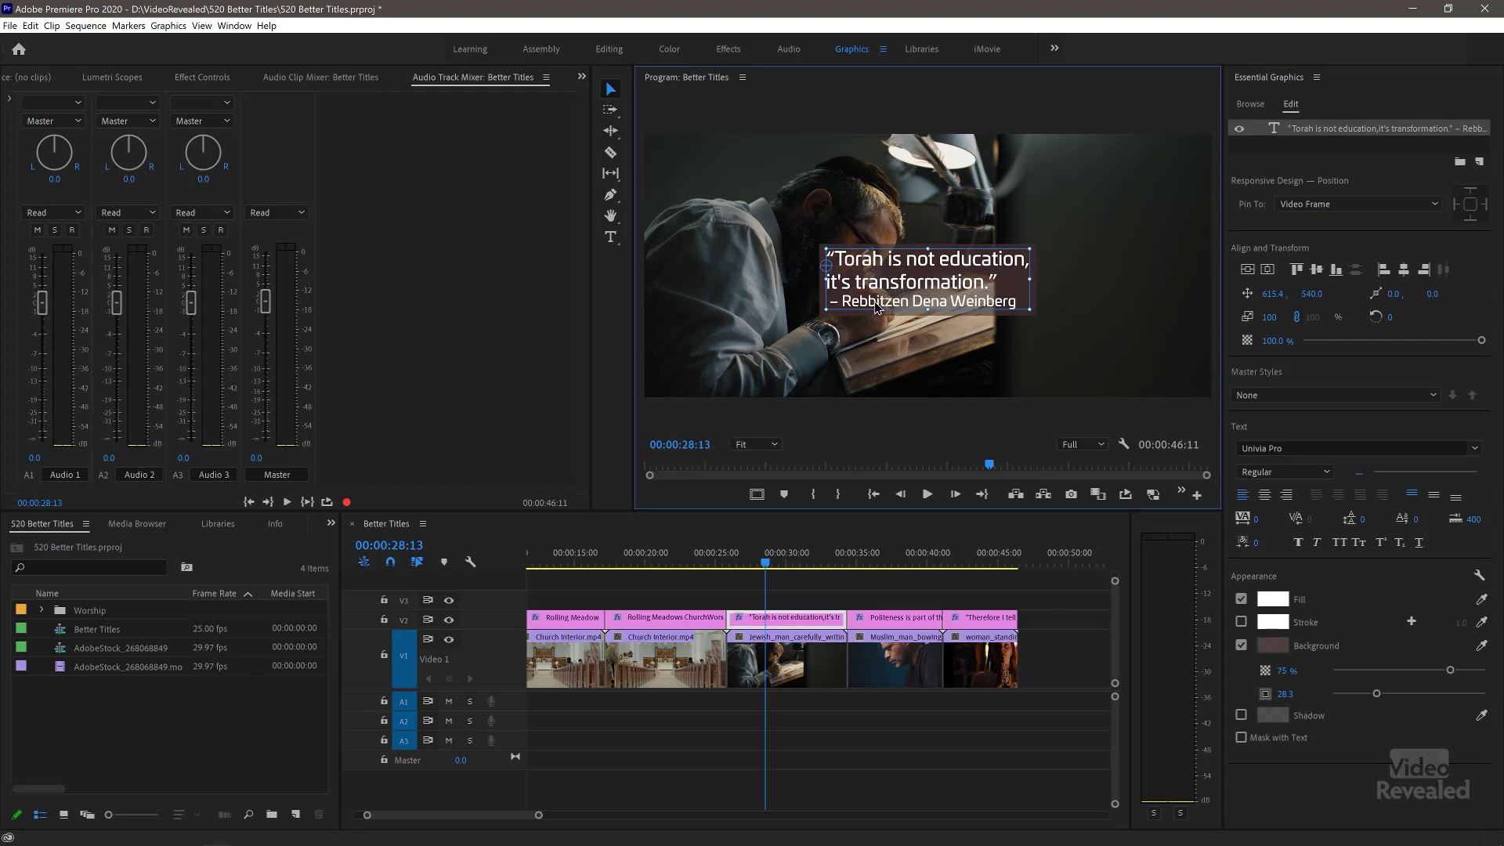
pyautogui.hotkey('ctrl', 'z')
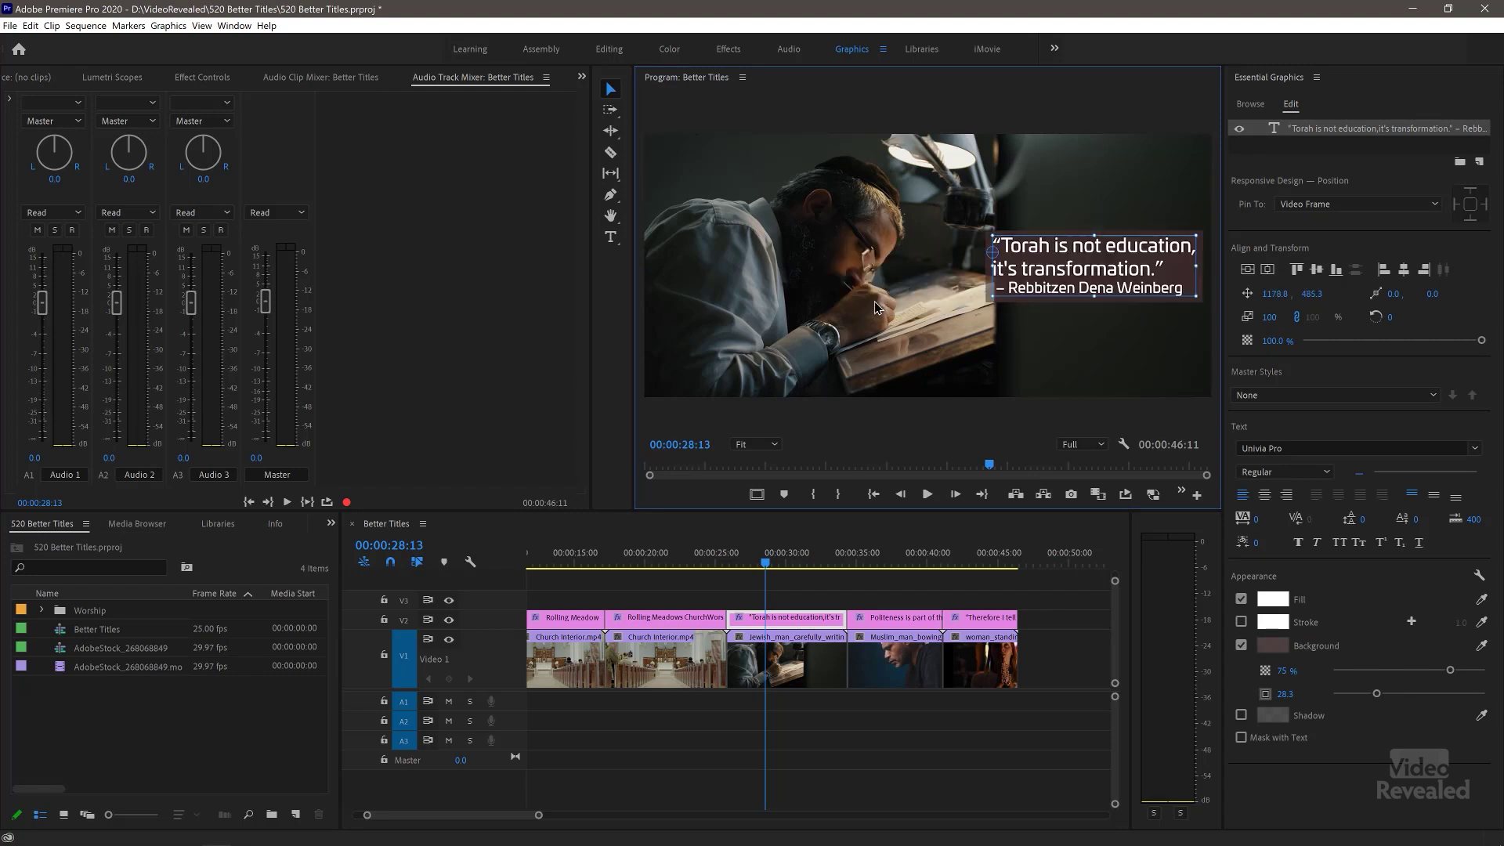
pyautogui.click(1121, 205)
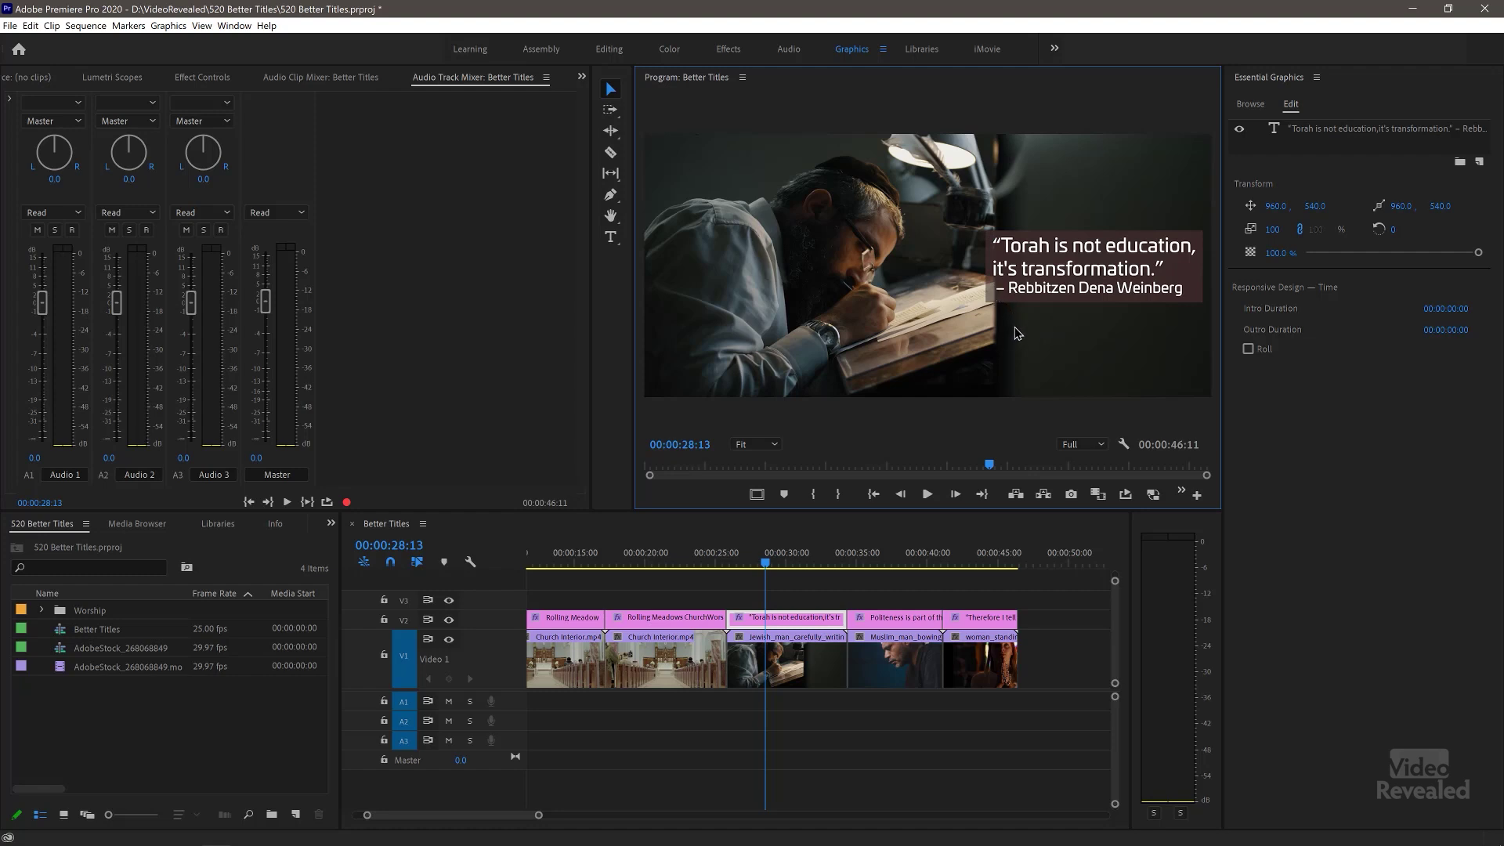
# Play the "Politeness is part of the attitude" quote clip from its start to check the text against the moving footage
pyautogui.click(887, 562)
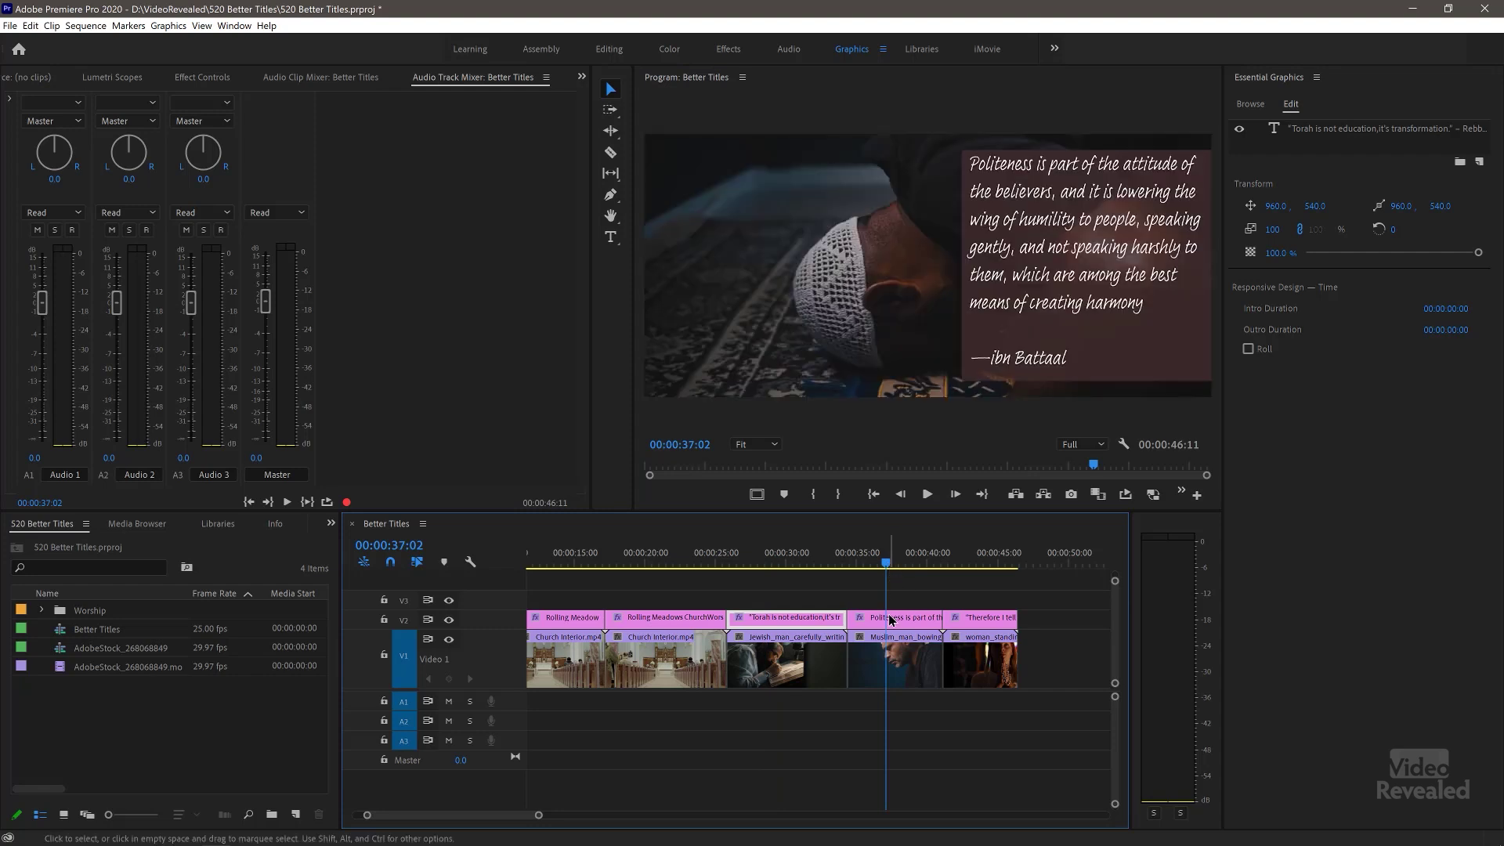
pyautogui.moveTo(874, 565); pyautogui.dragTo(848, 564)
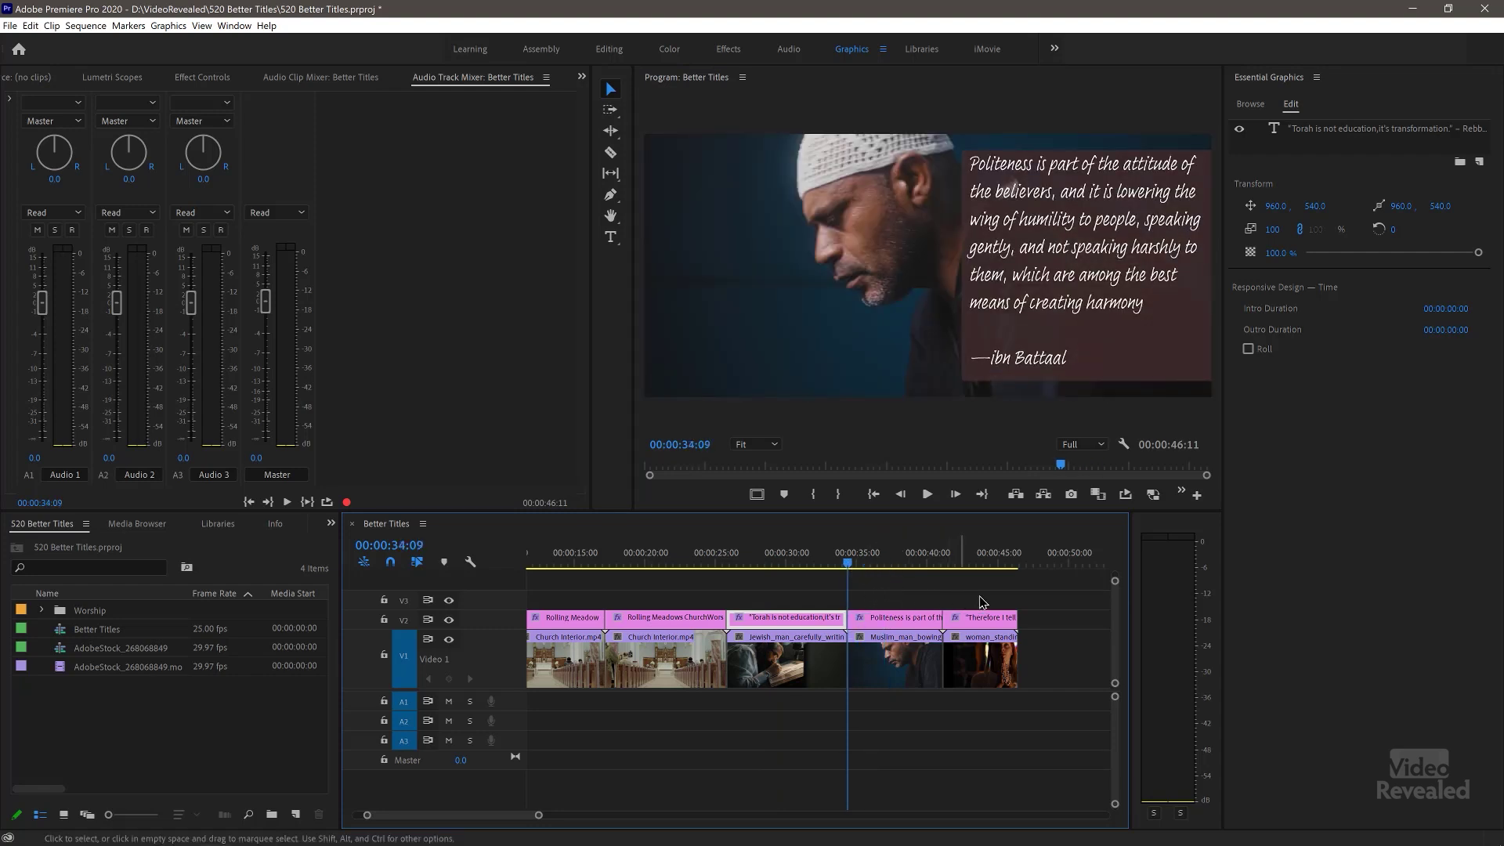
pyautogui.press('space')
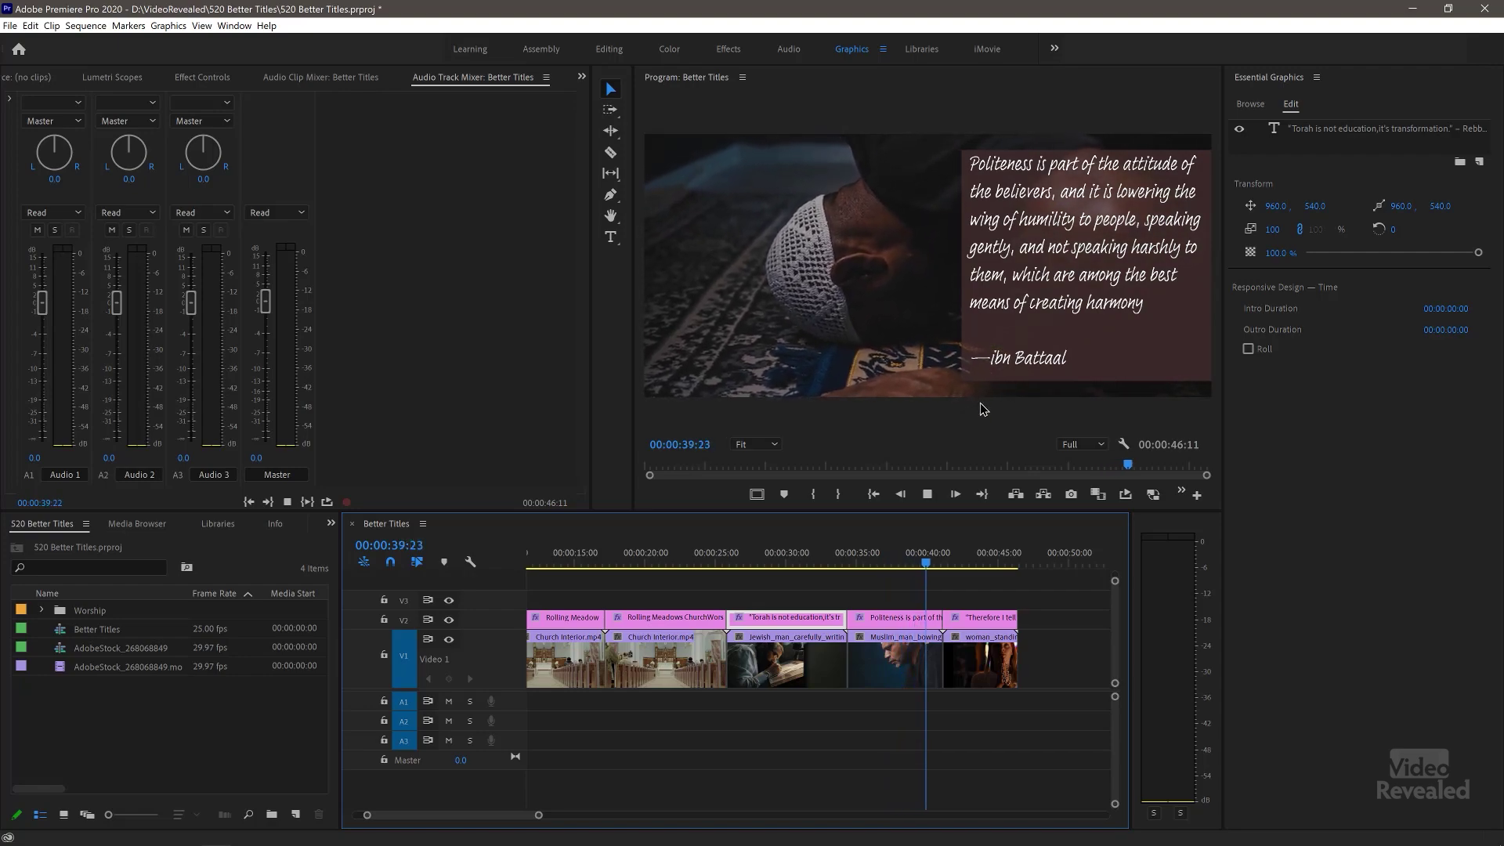
# Try center, right and left alignment on the "Politeness" quote, ending with justified text whose last line is left-aligned
pyautogui.click(1057, 303)
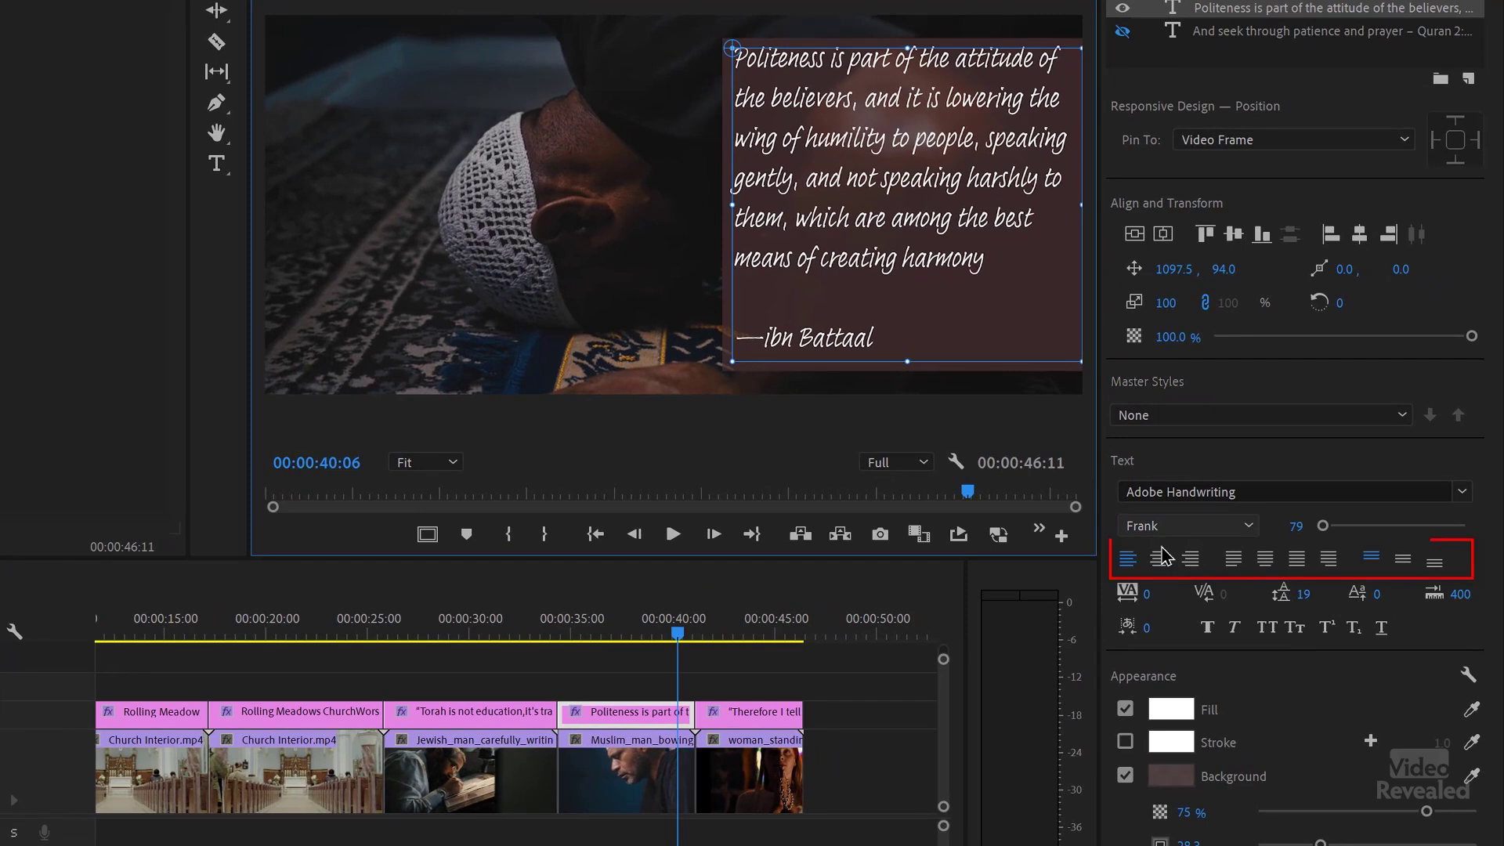
pyautogui.click(1159, 561)
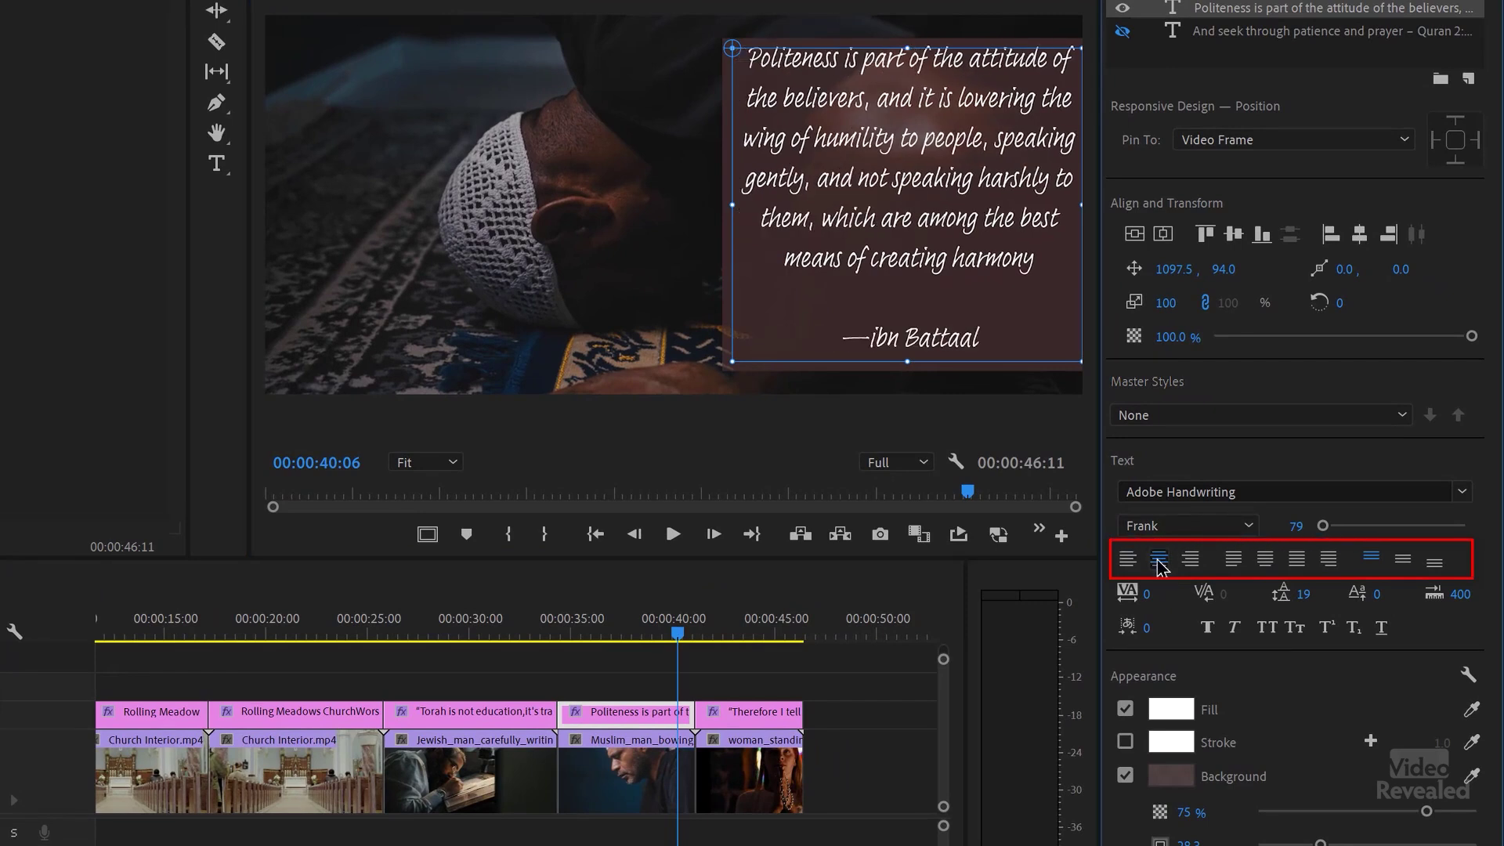
pyautogui.click(1179, 565)
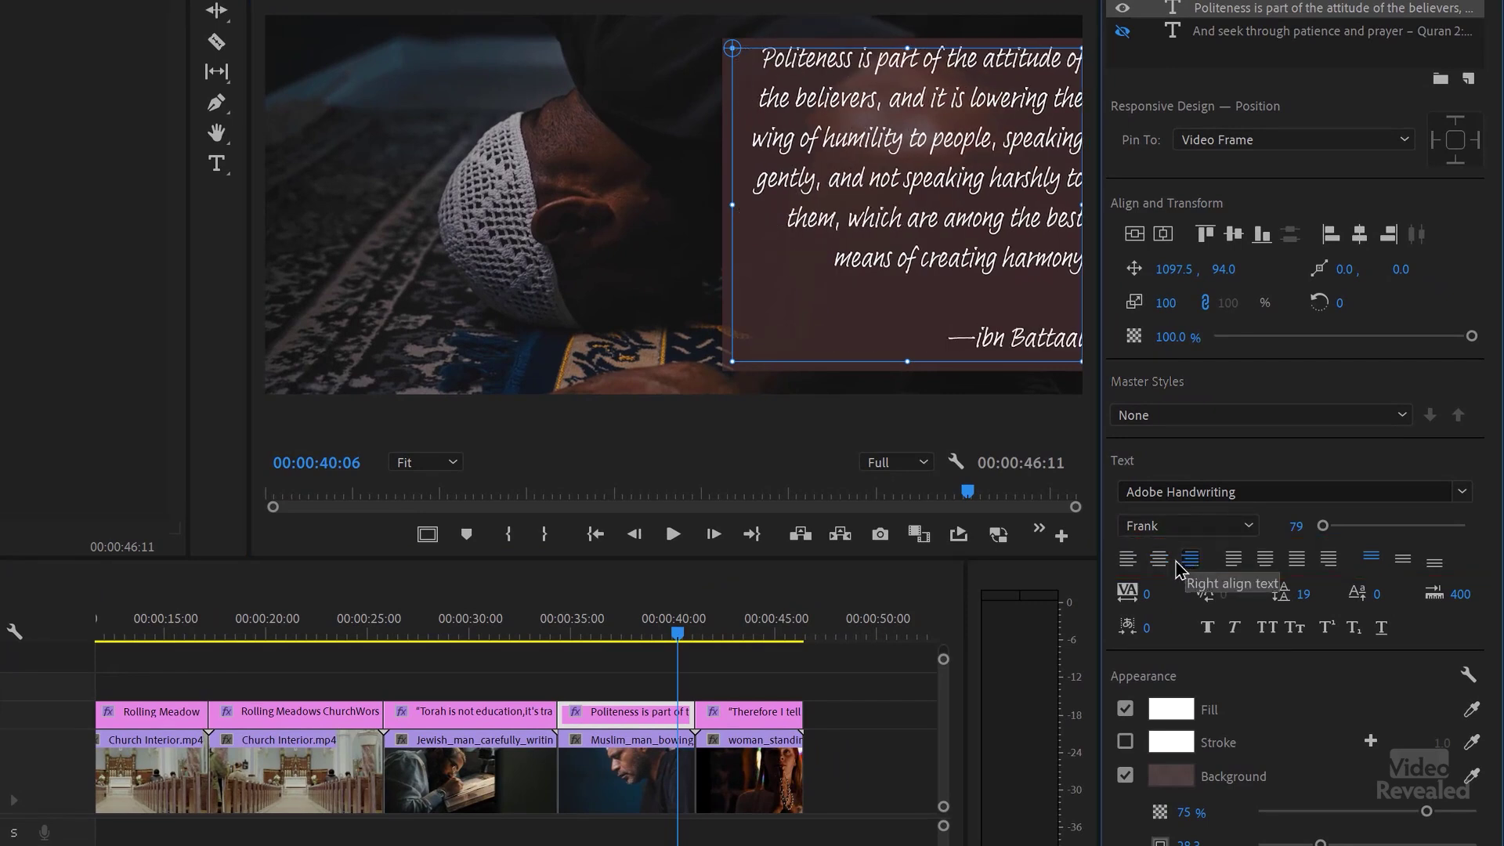
pyautogui.click(1159, 561)
pyautogui.click(1129, 561)
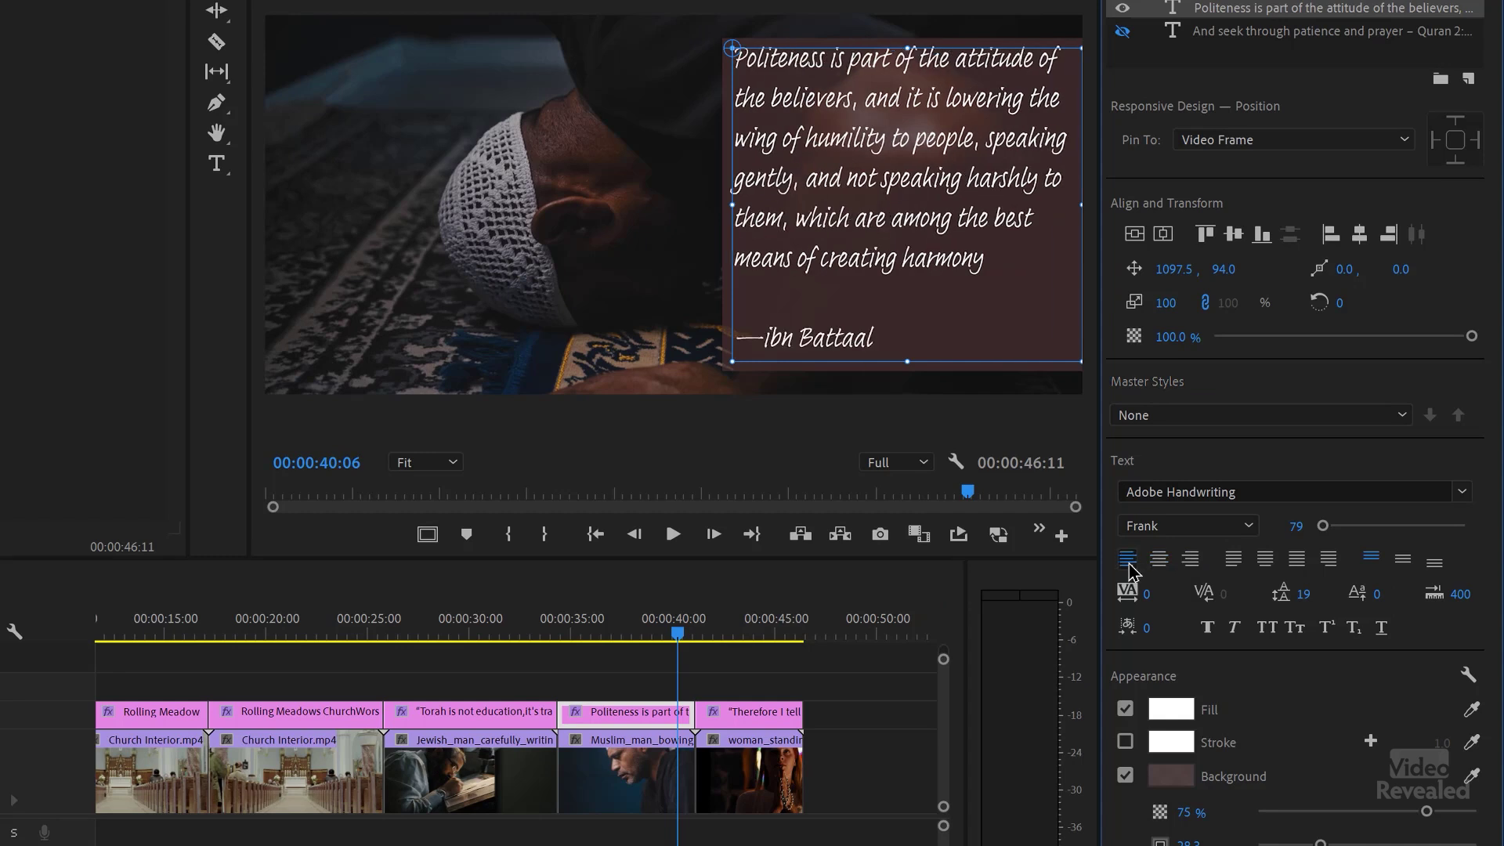
pyautogui.click(1238, 564)
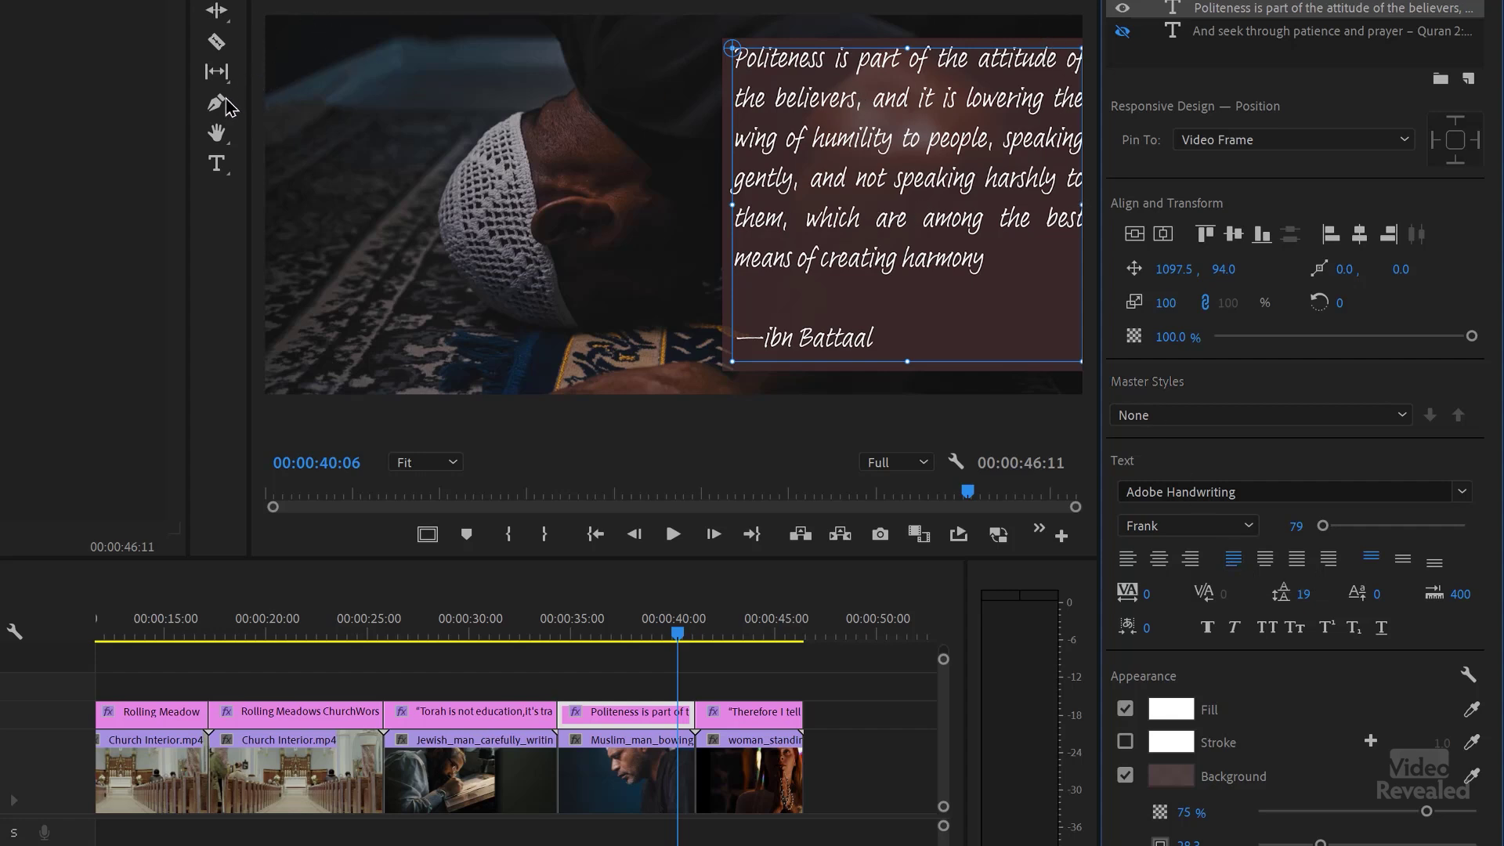
# Draw an empty paragraph text box over the praying man's head and delete it
pyautogui.click(217, 165)
pyautogui.moveTo(308, 68); pyautogui.dragTo(567, 305)
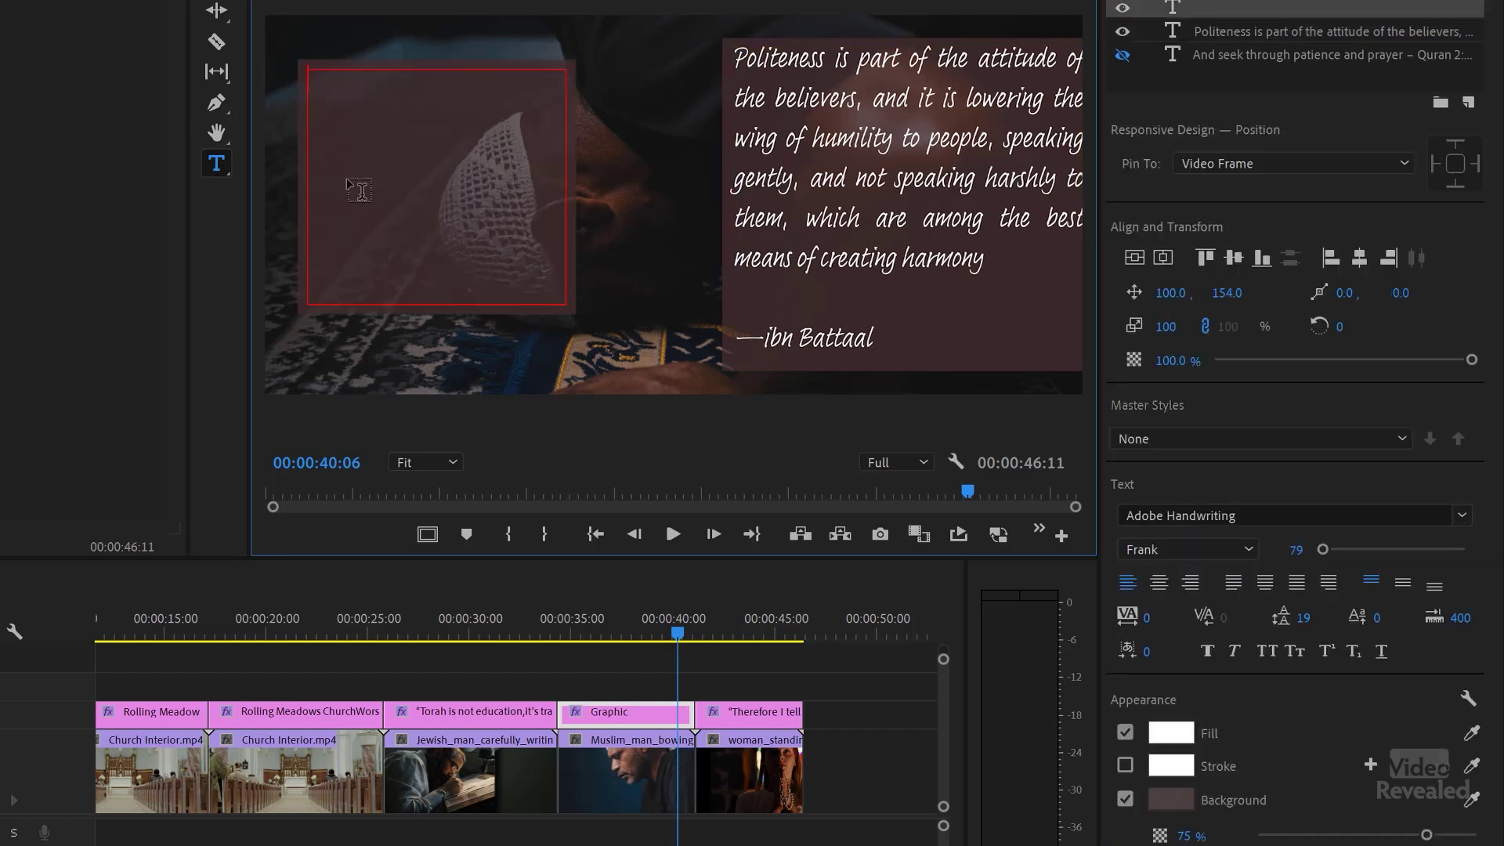
pyautogui.press('Escape')
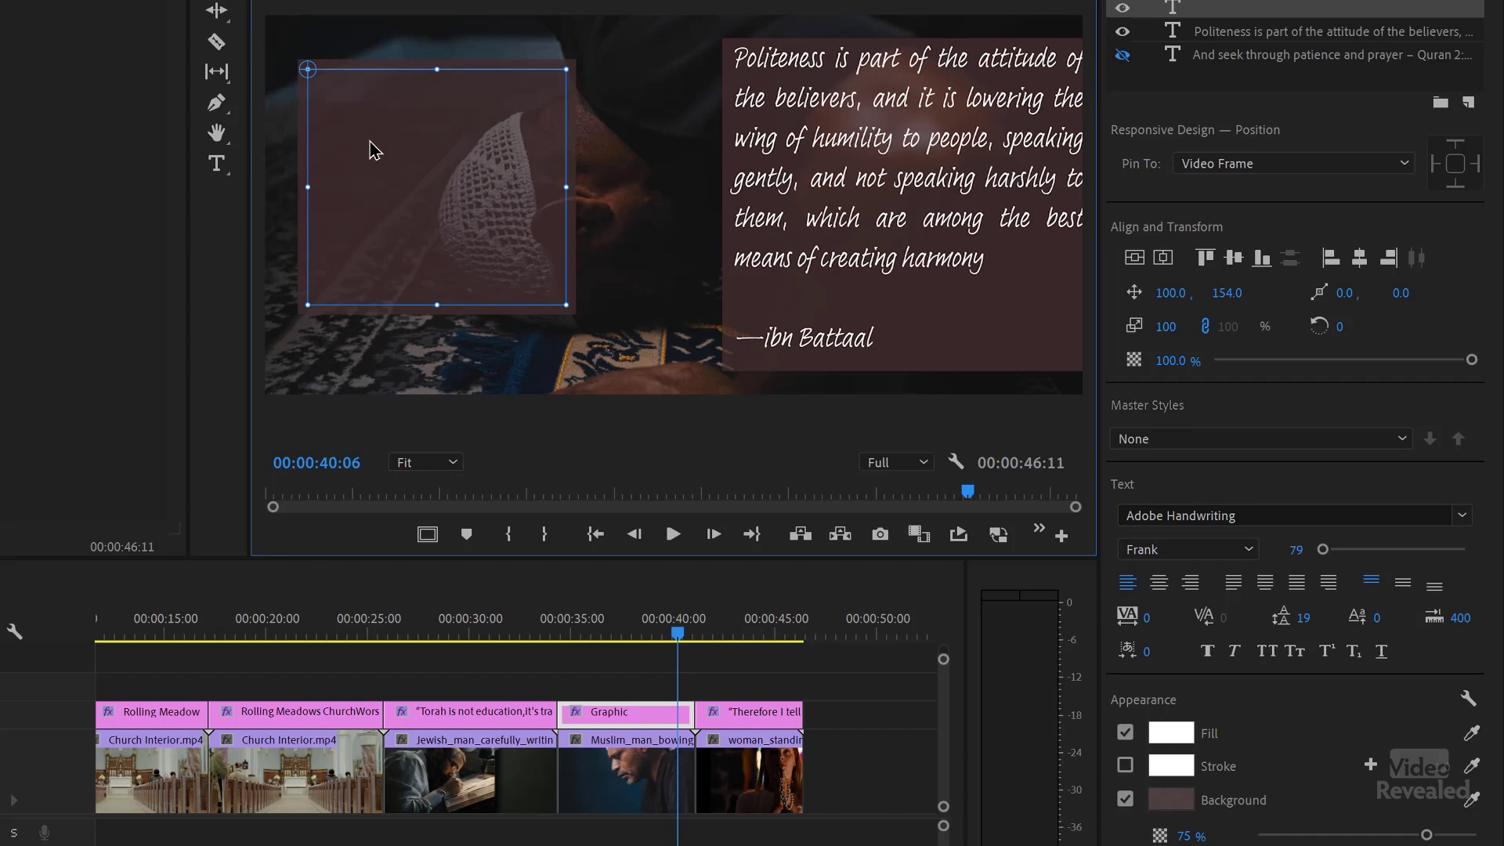
pyautogui.press('Delete')
# Narrow the "Politeness" quote's text box from its left edge and try the other justify options, ending with the last line right-aligned
pyautogui.click(899, 174)
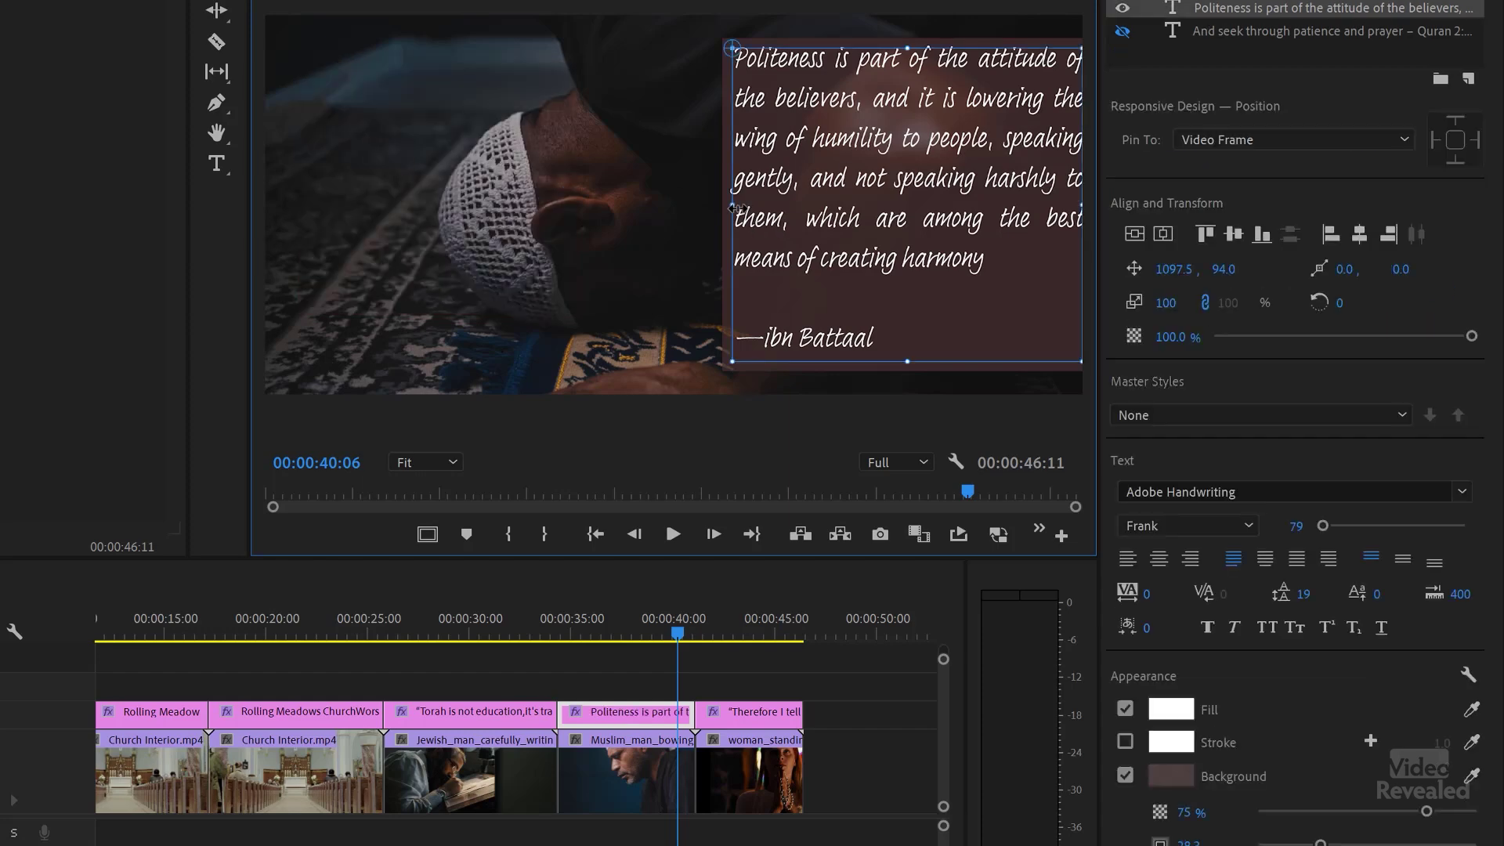
pyautogui.moveTo(727, 205); pyautogui.dragTo(760, 207)
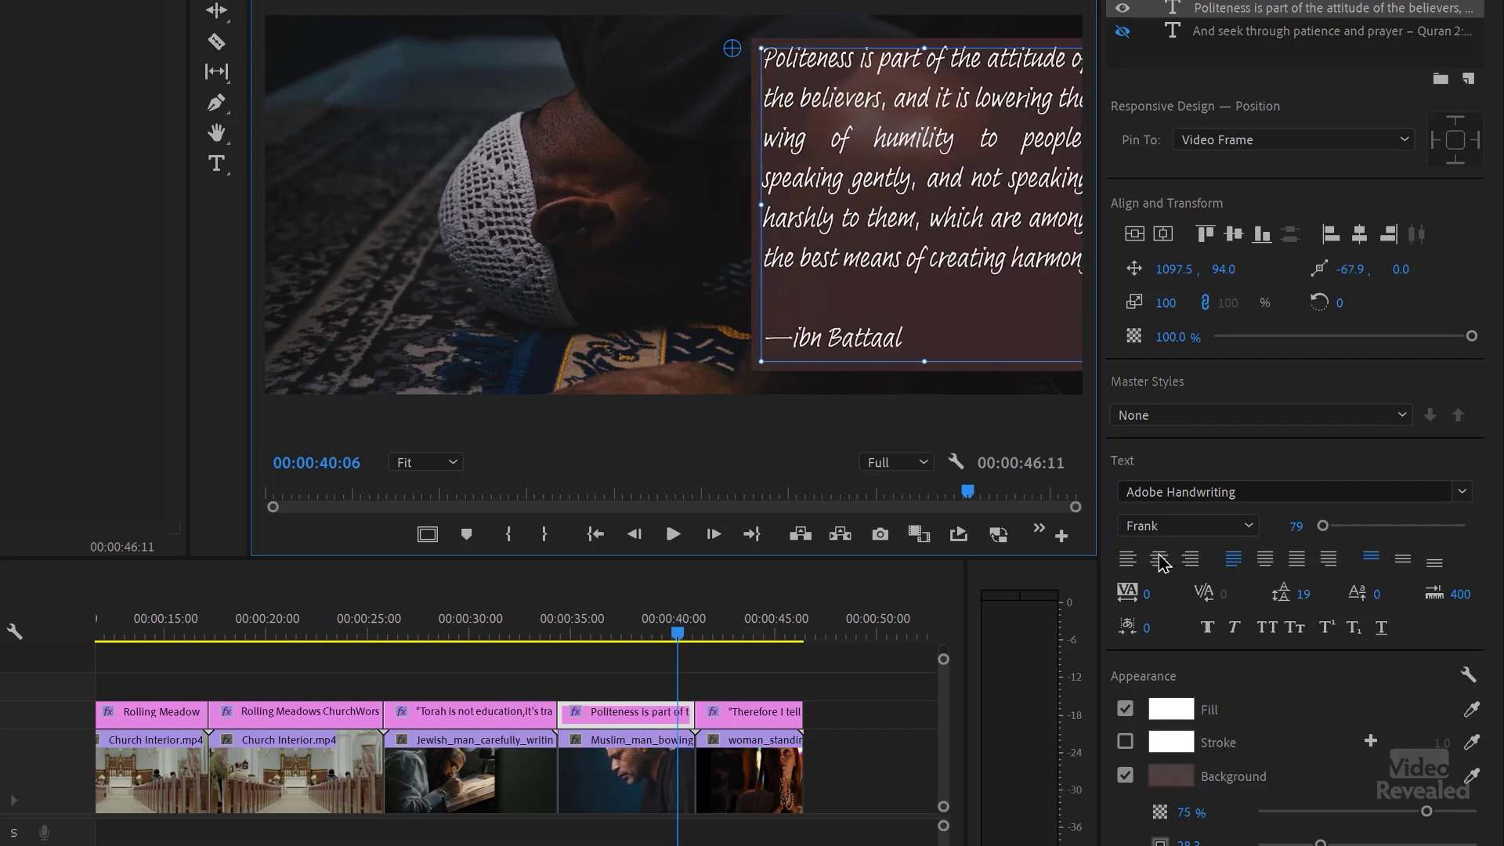
pyautogui.click(1265, 558)
pyautogui.click(1297, 558)
pyautogui.click(1328, 558)
# Try center, bottom and top vertical alignment for the "Politeness" quote within its text box, ending on bottom
pyautogui.click(1402, 558)
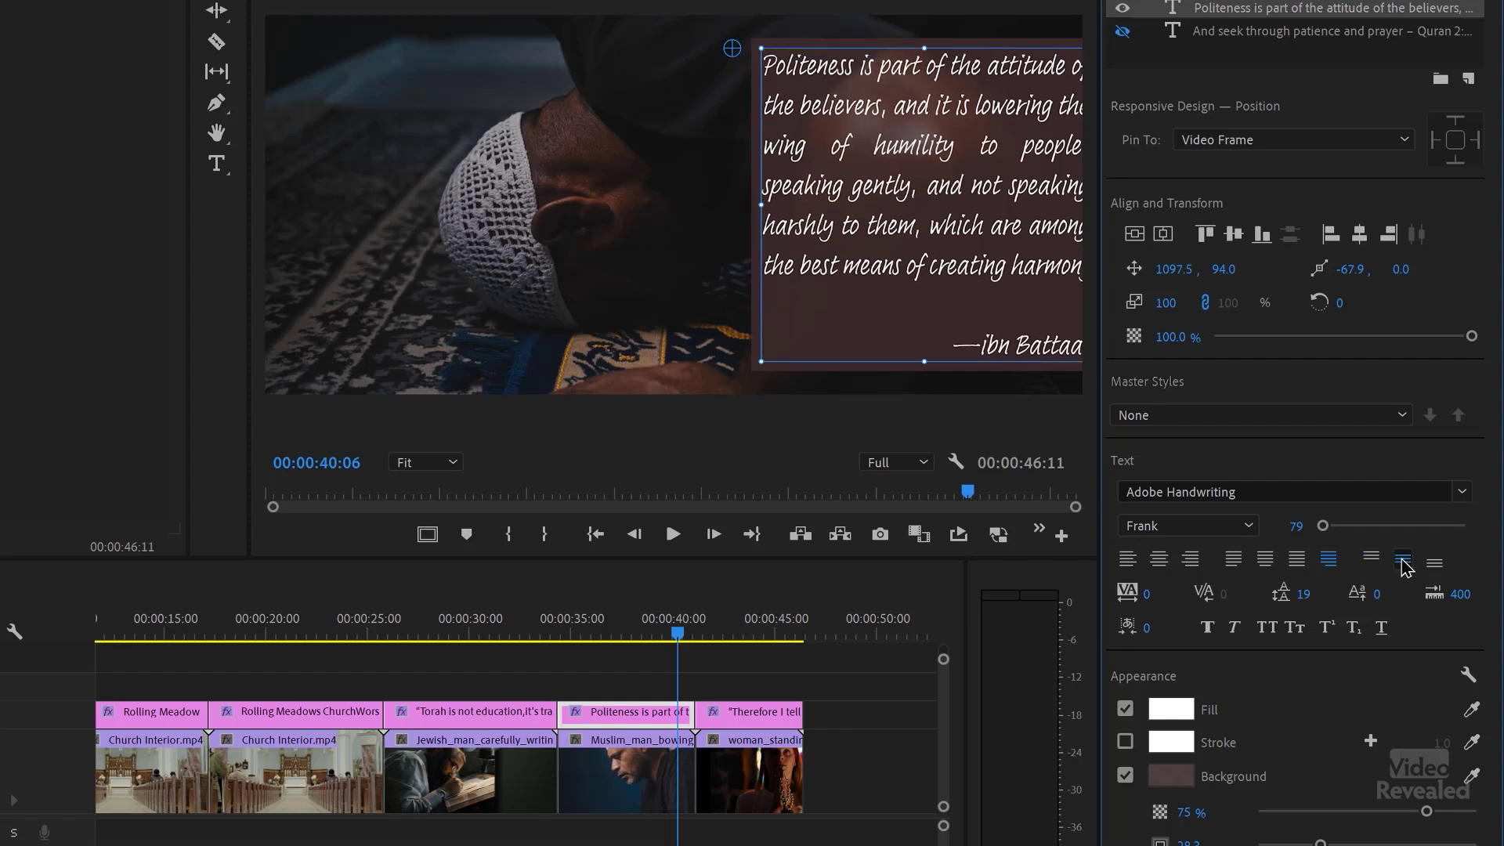
pyautogui.click(1434, 562)
pyautogui.click(1402, 559)
pyautogui.click(1370, 558)
pyautogui.click(1402, 559)
pyautogui.click(1434, 562)
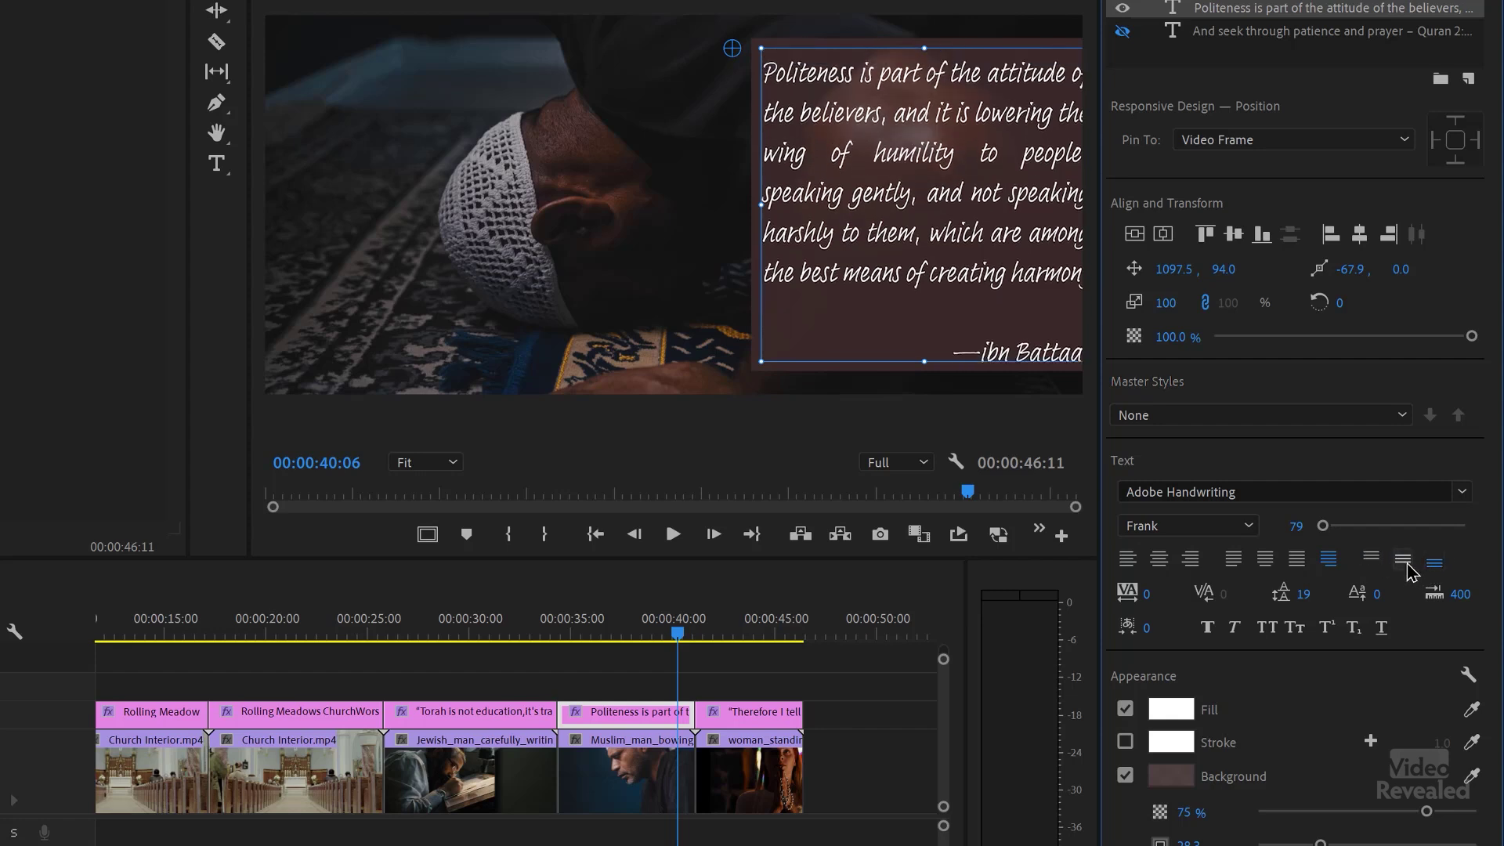
# Return the "Politeness" quote to top vertical alignment and left text alignment
pyautogui.click(1402, 559)
pyautogui.click(1371, 559)
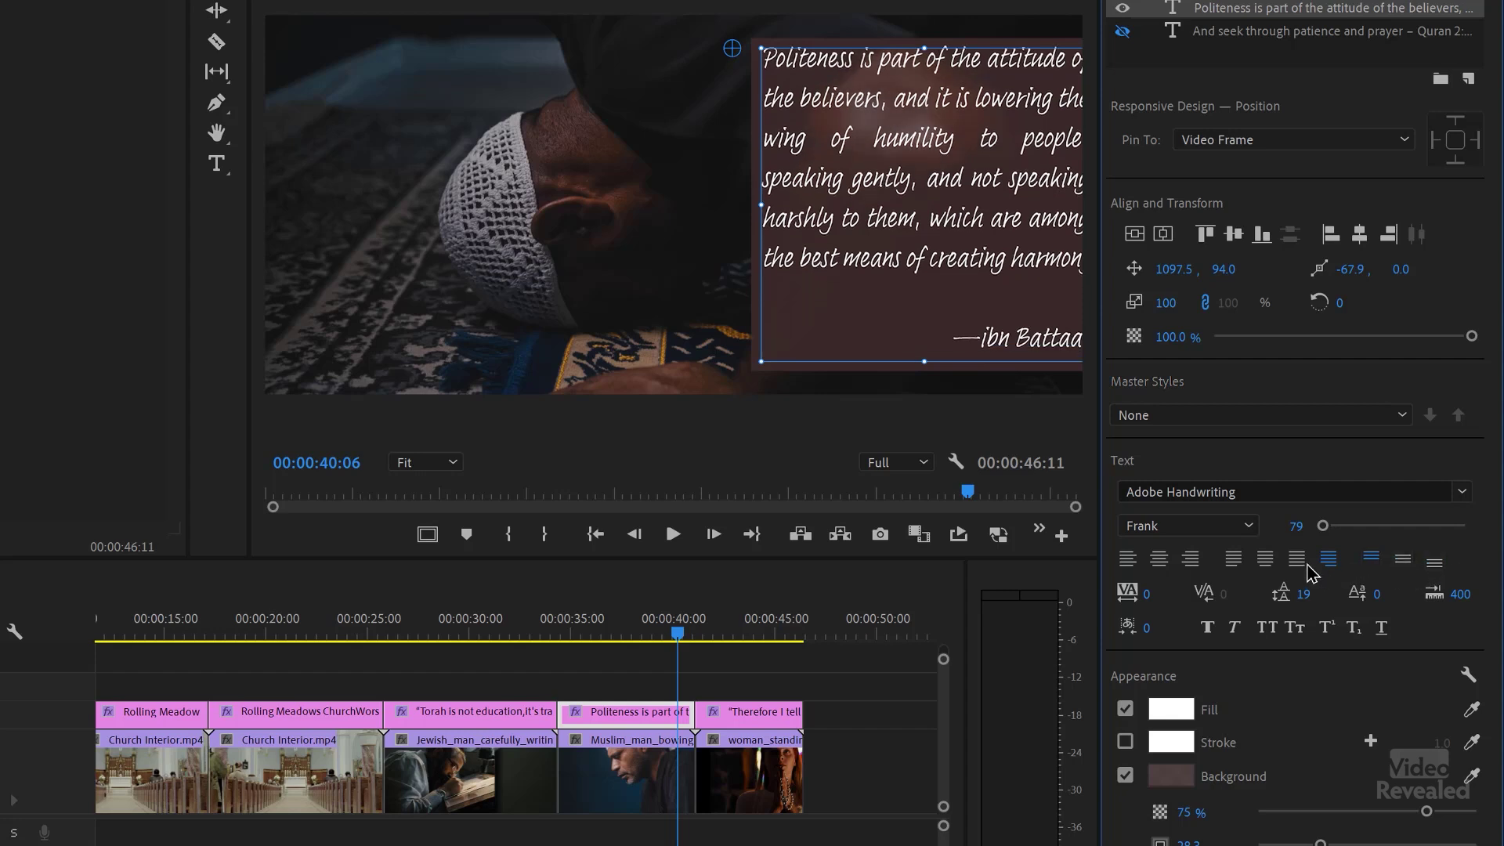
pyautogui.click(1233, 560)
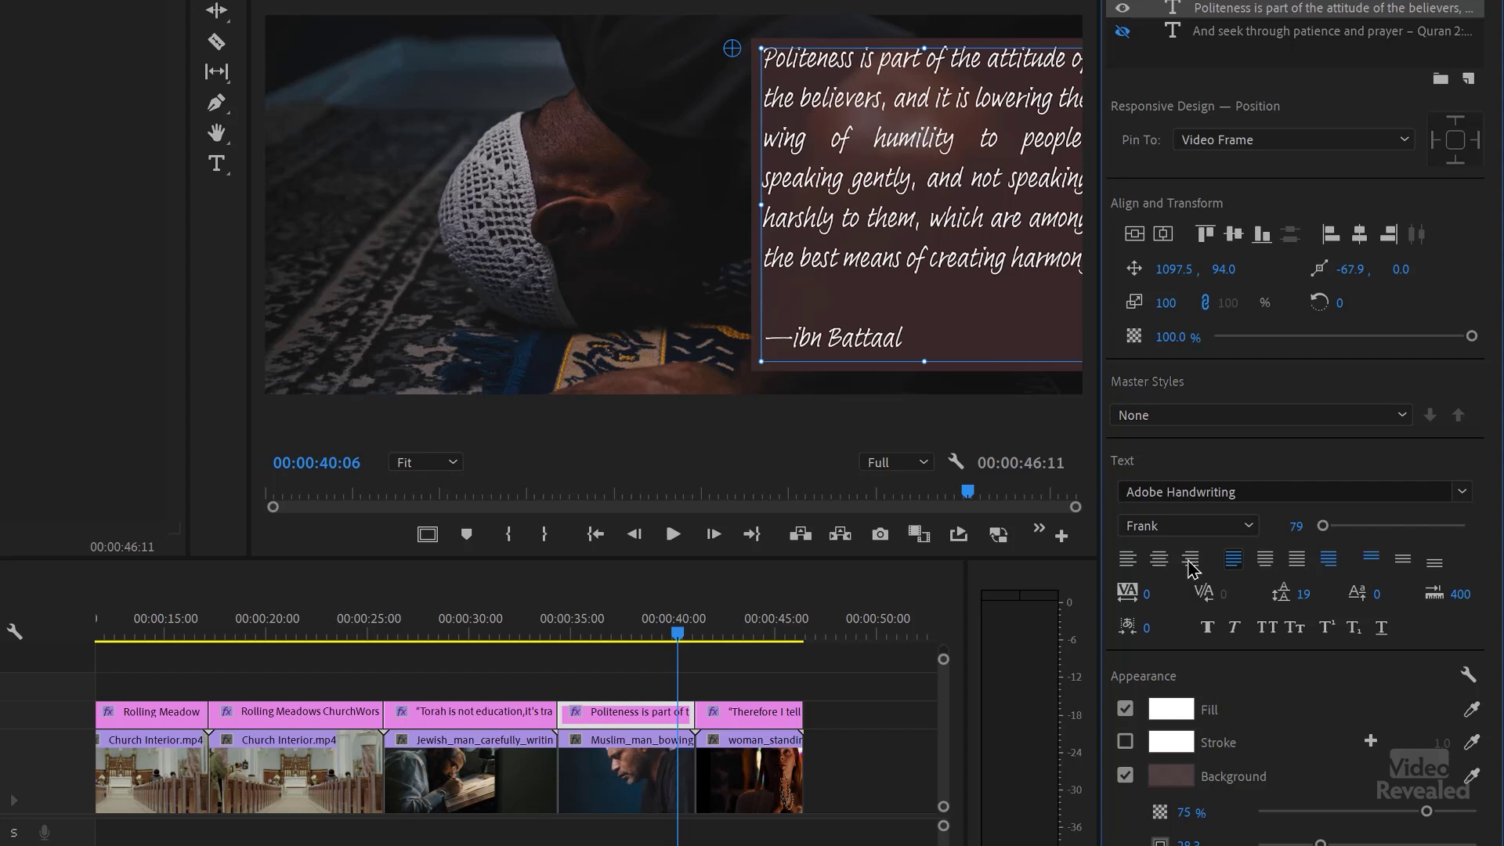
pyautogui.click(1127, 559)
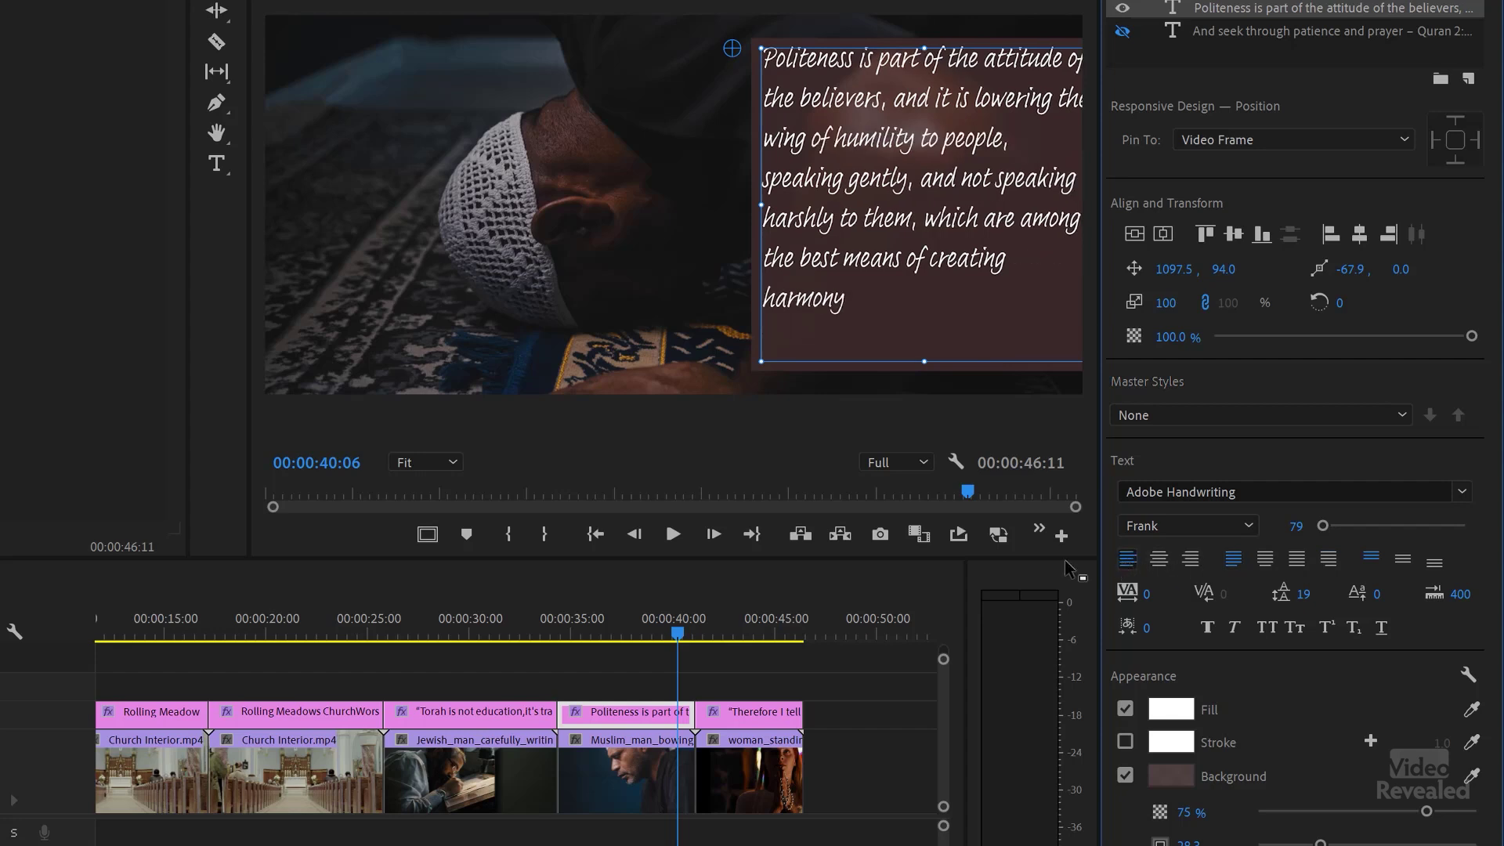
# Deselect the quote and show the final "Therefore I tell you" title at 00:00:43:11
pyautogui.click(830, 660)
pyautogui.moveTo(725, 618); pyautogui.dragTo(747, 616)
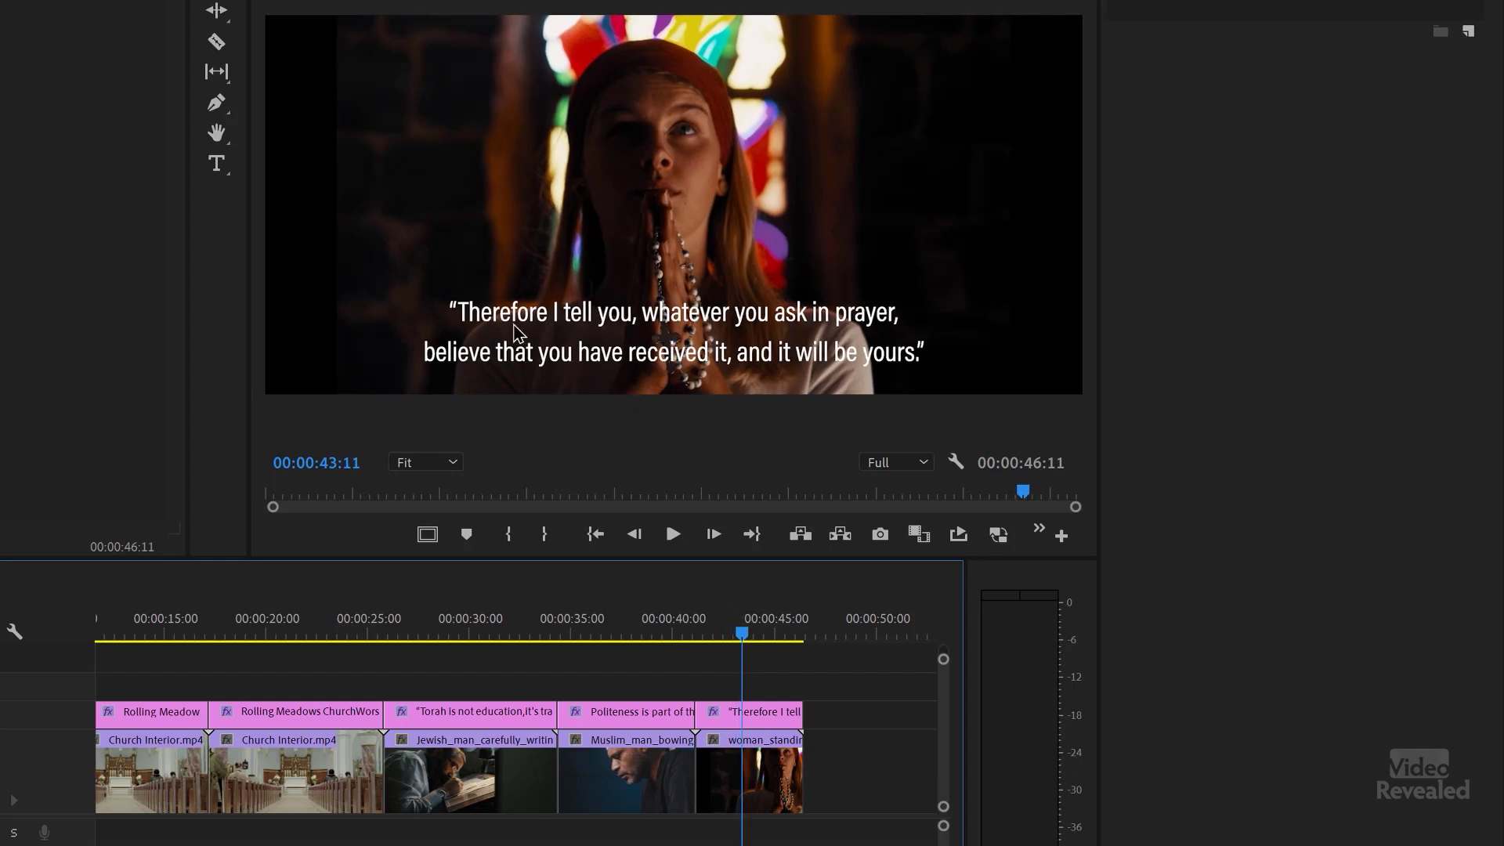